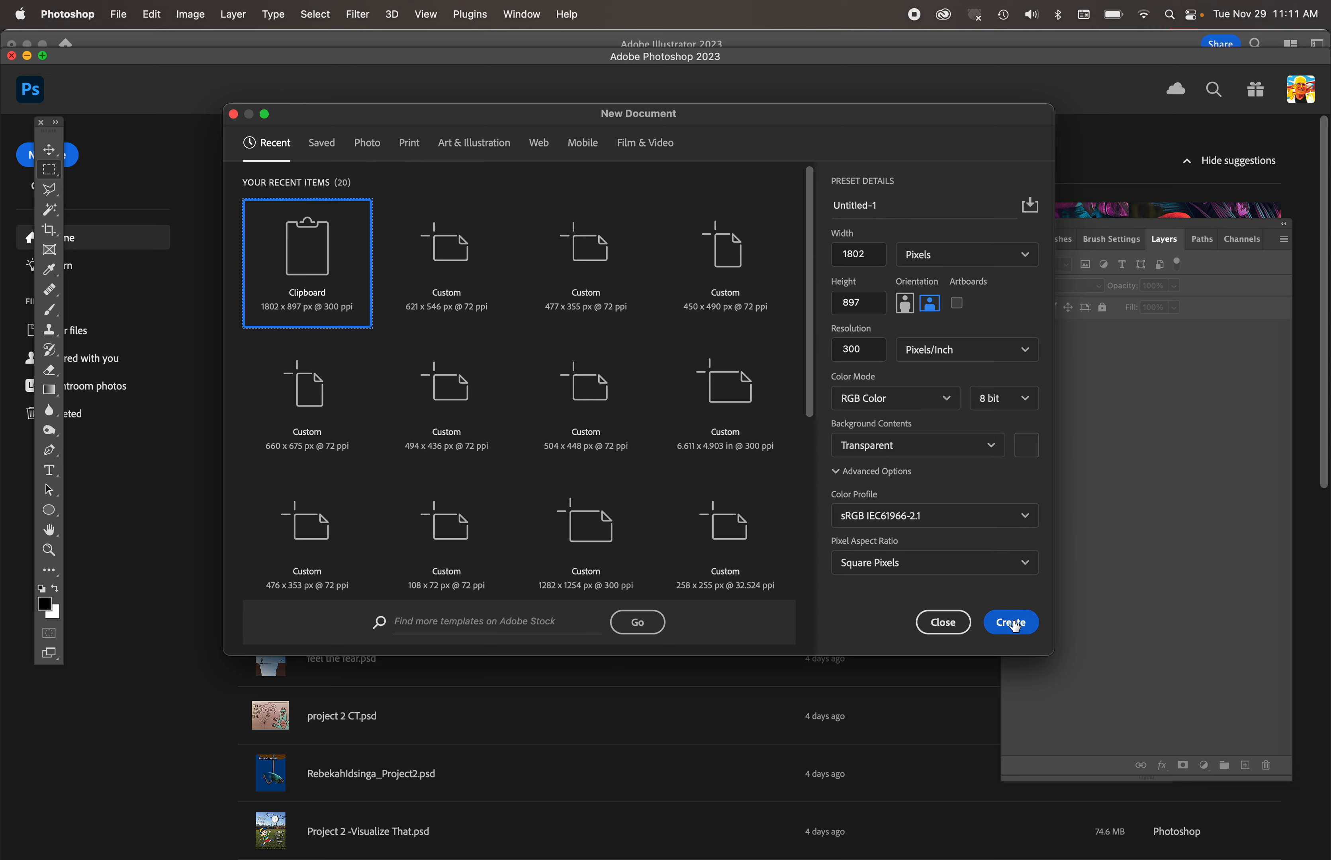
# Step: Create a transparent 1802 × 897 px RGB document at 300 pixels/inch, and undo a trial paste of the label artwork
pyautogui.click(1014, 623)
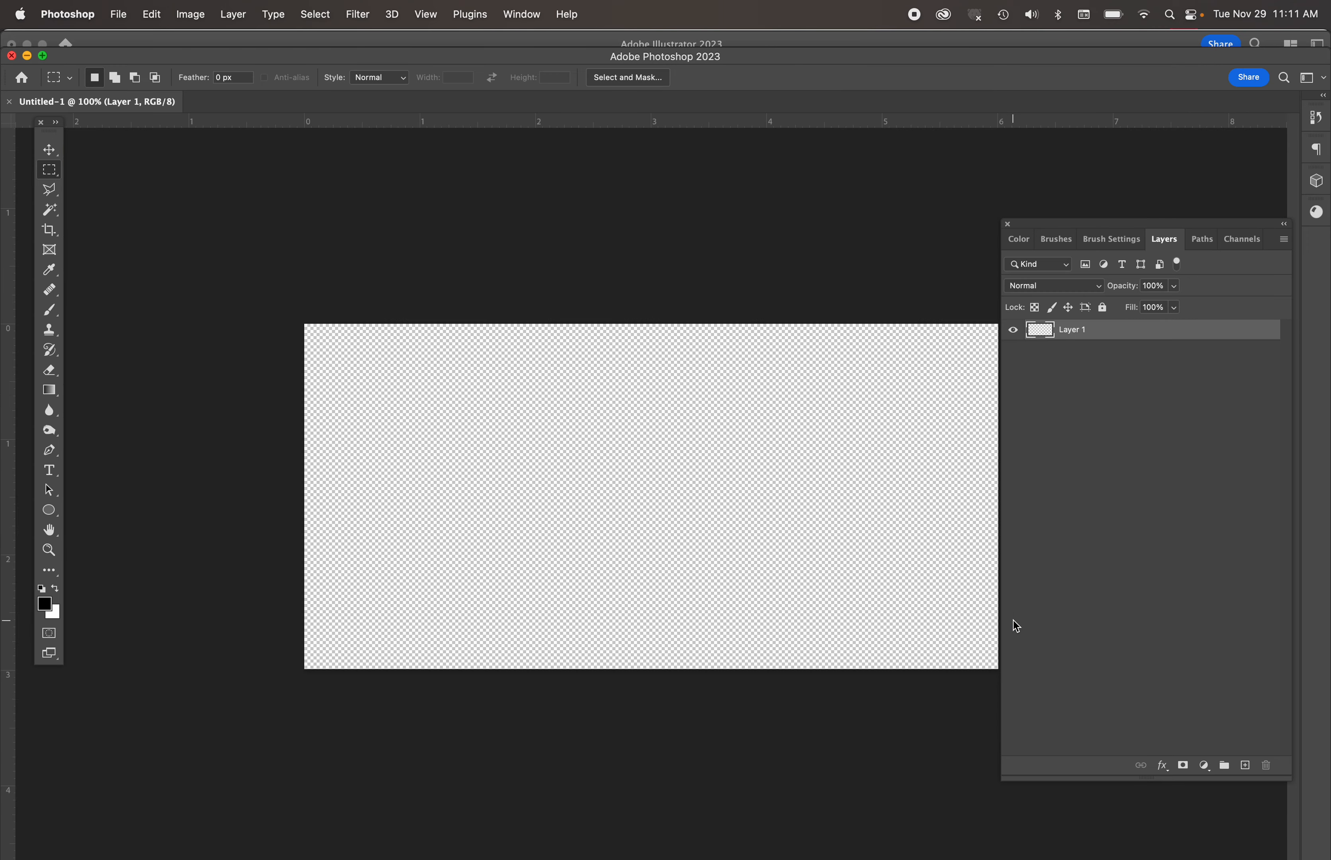
pyautogui.press('super+v')
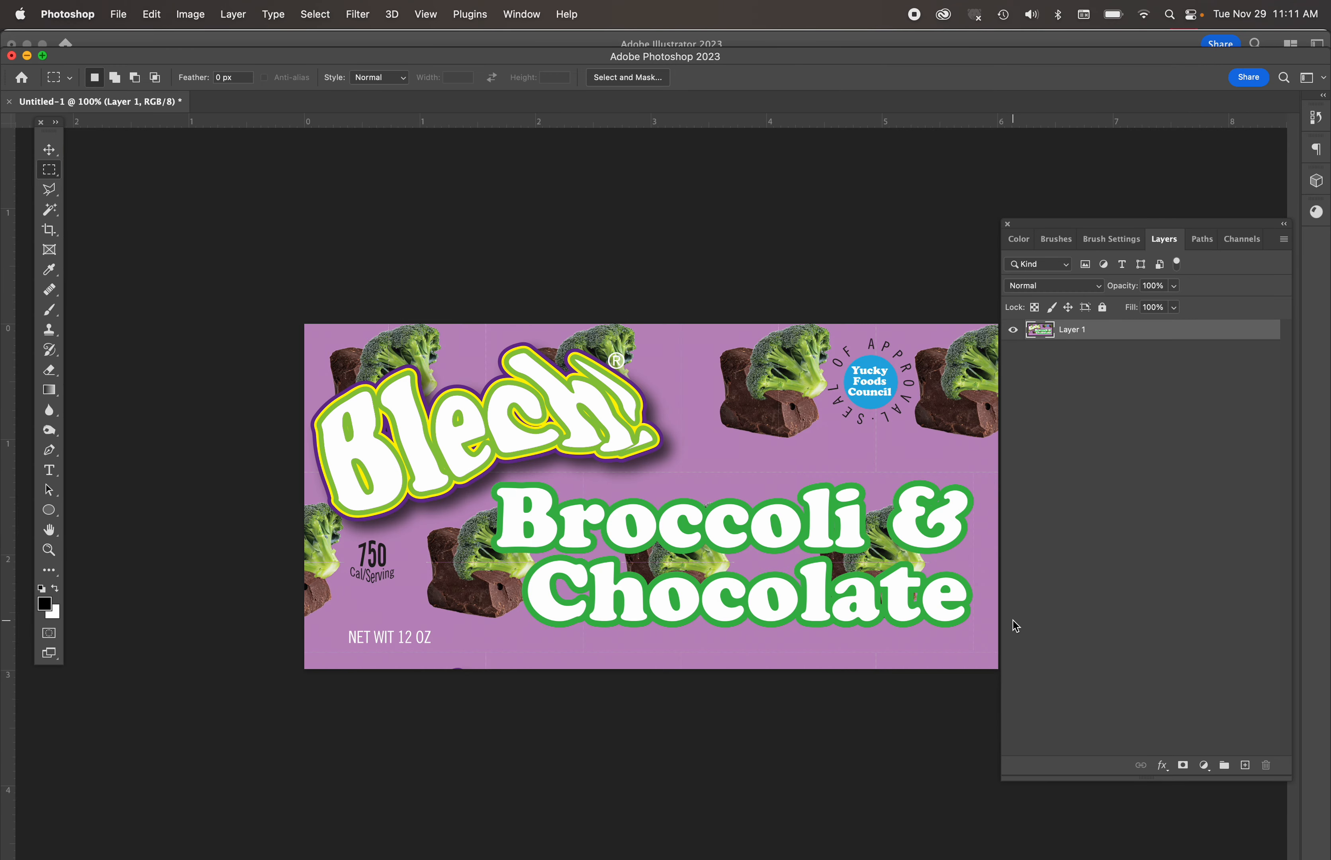
pyautogui.press('super+z')
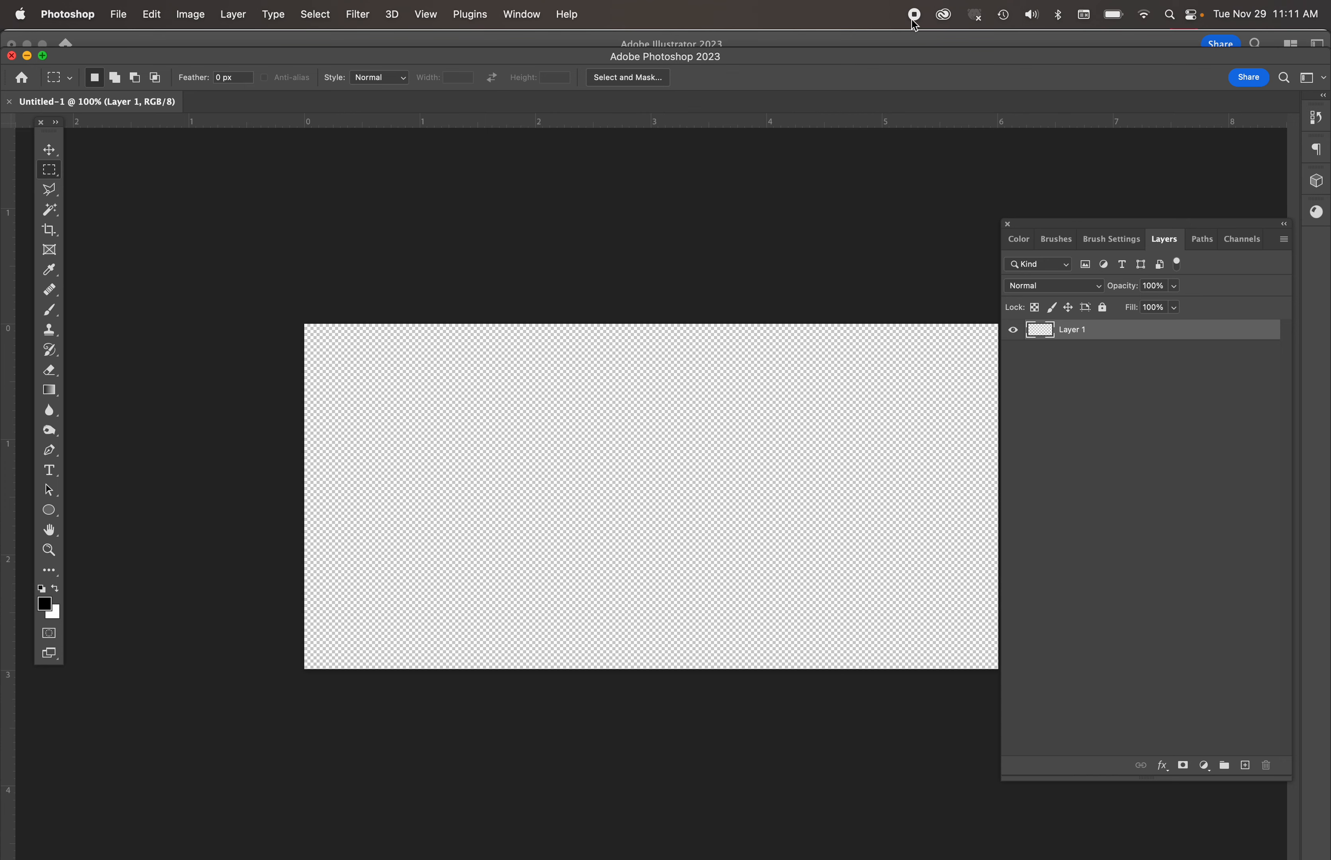
# Step: Copy the 3D box in Illustrator, paste it as pixels into the new Photoshop document and commit its placement
pyautogui.press('super+Tab')
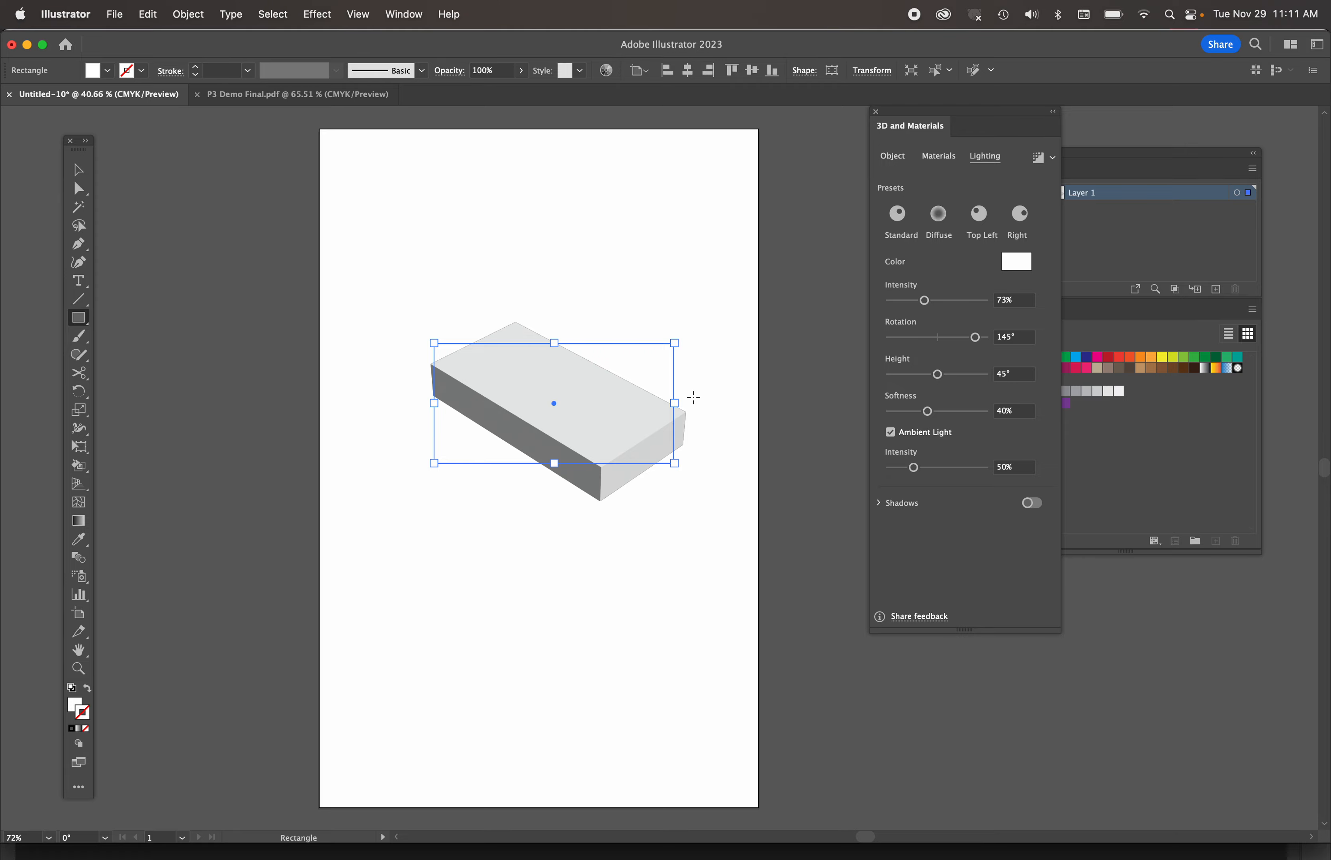
pyautogui.press('super+Tab')
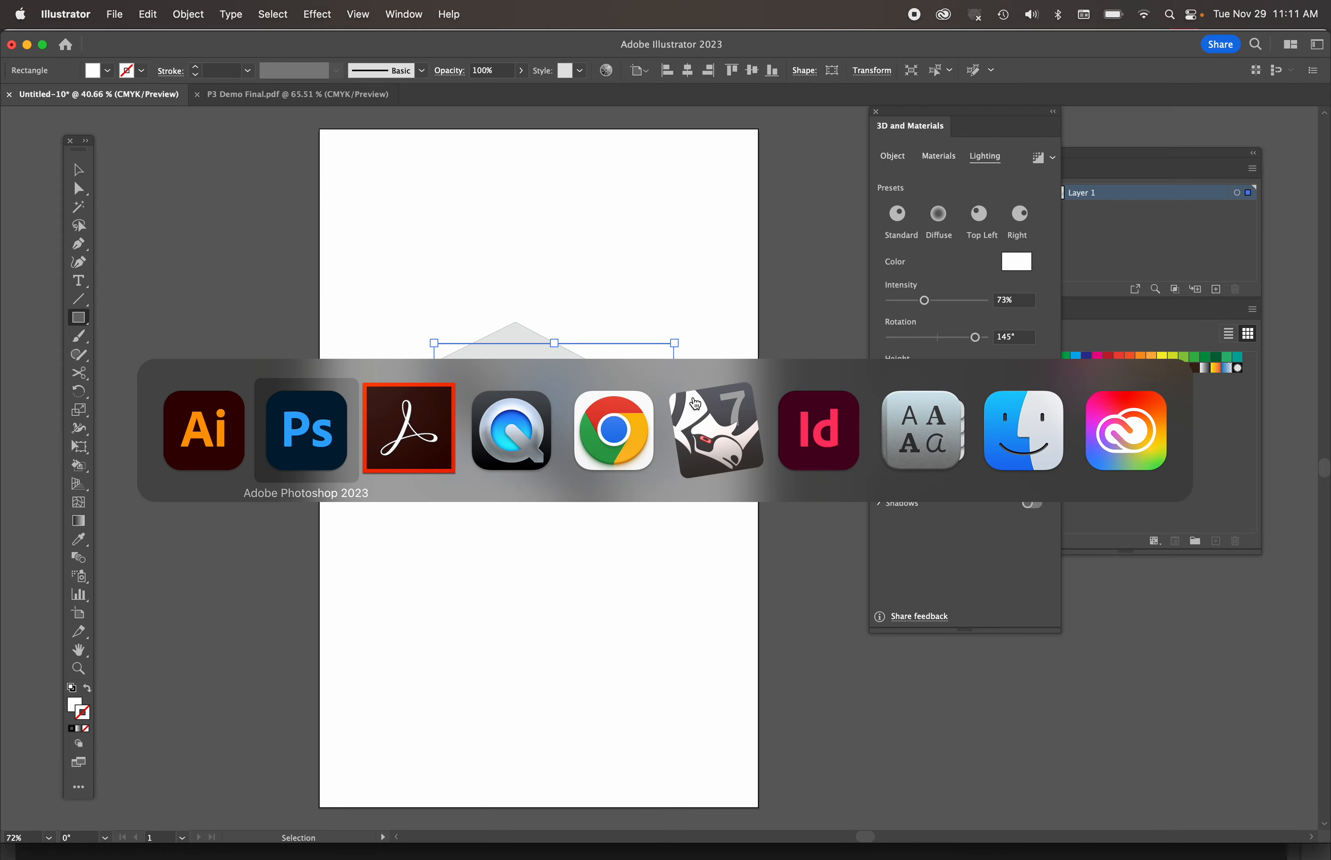
pyautogui.press('super+v')
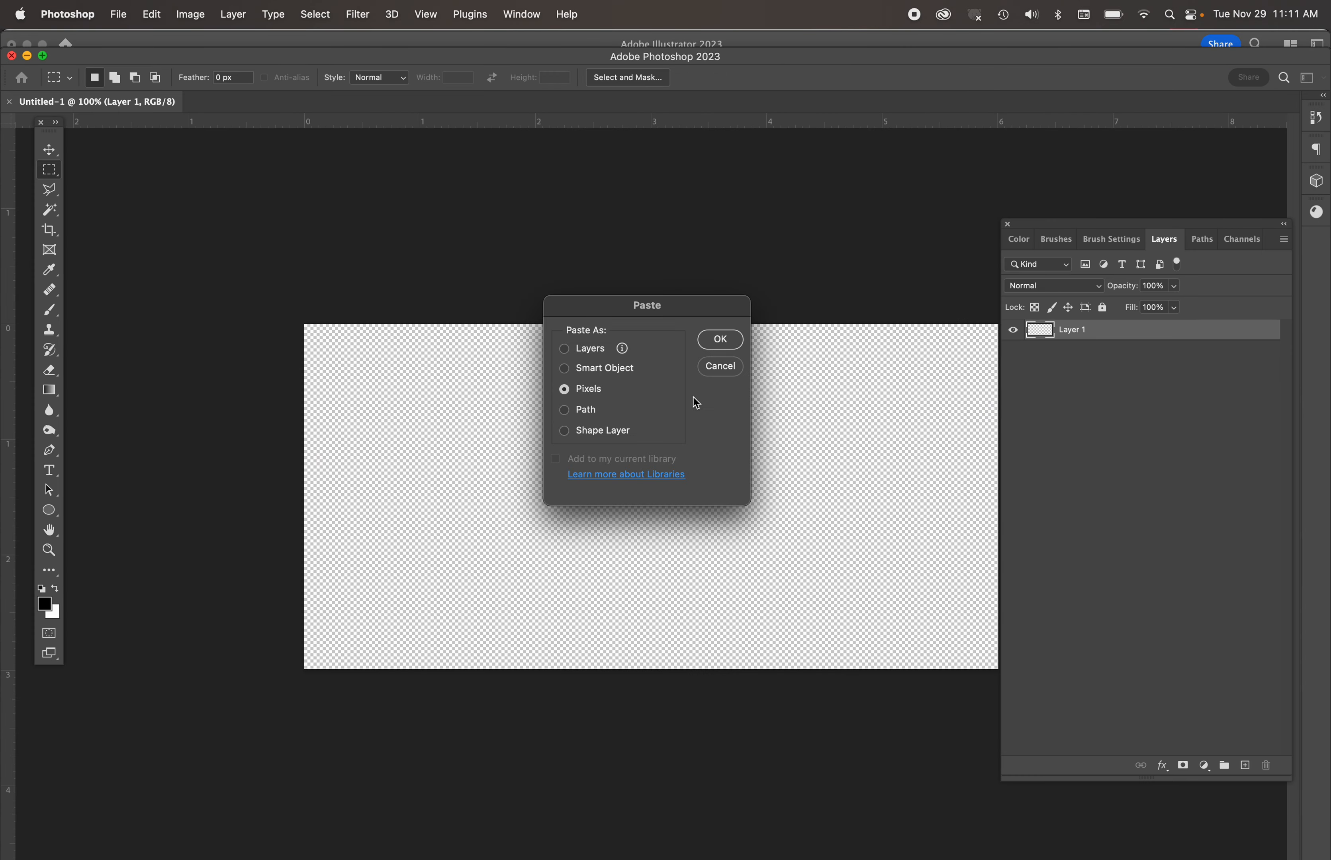
pyautogui.click(729, 339)
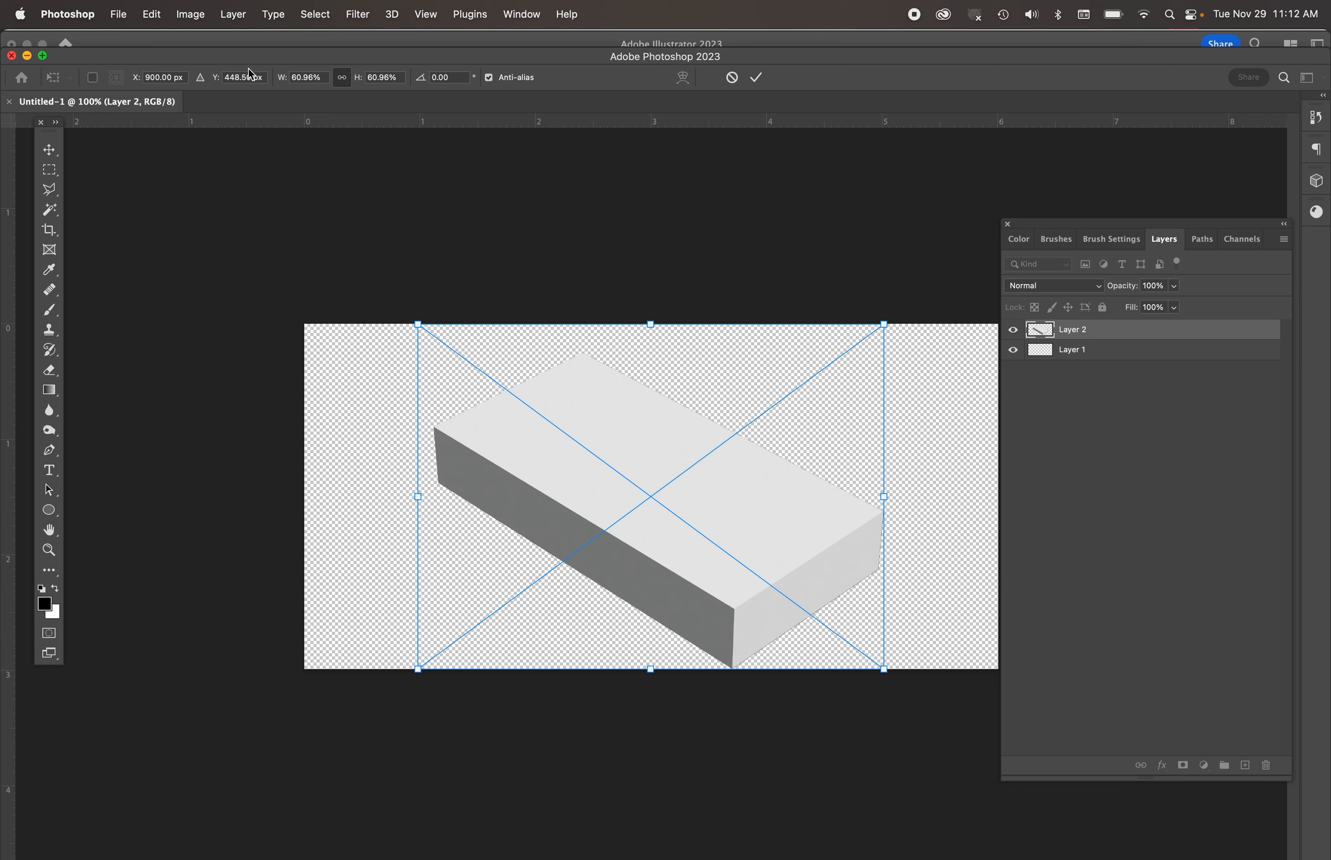
pyautogui.click(202, 19)
pyautogui.click(444, 245)
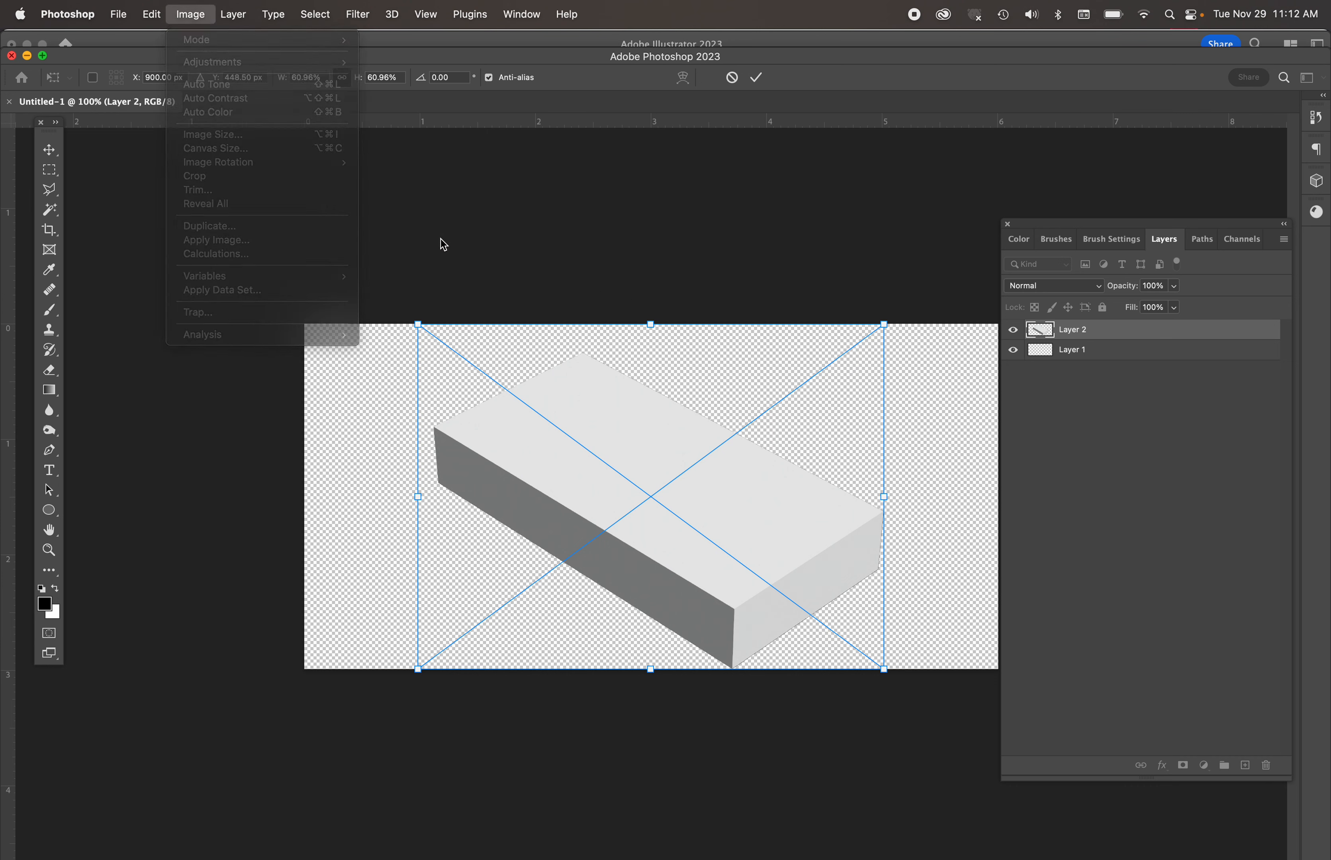
pyautogui.click(198, 17)
pyautogui.click(765, 284)
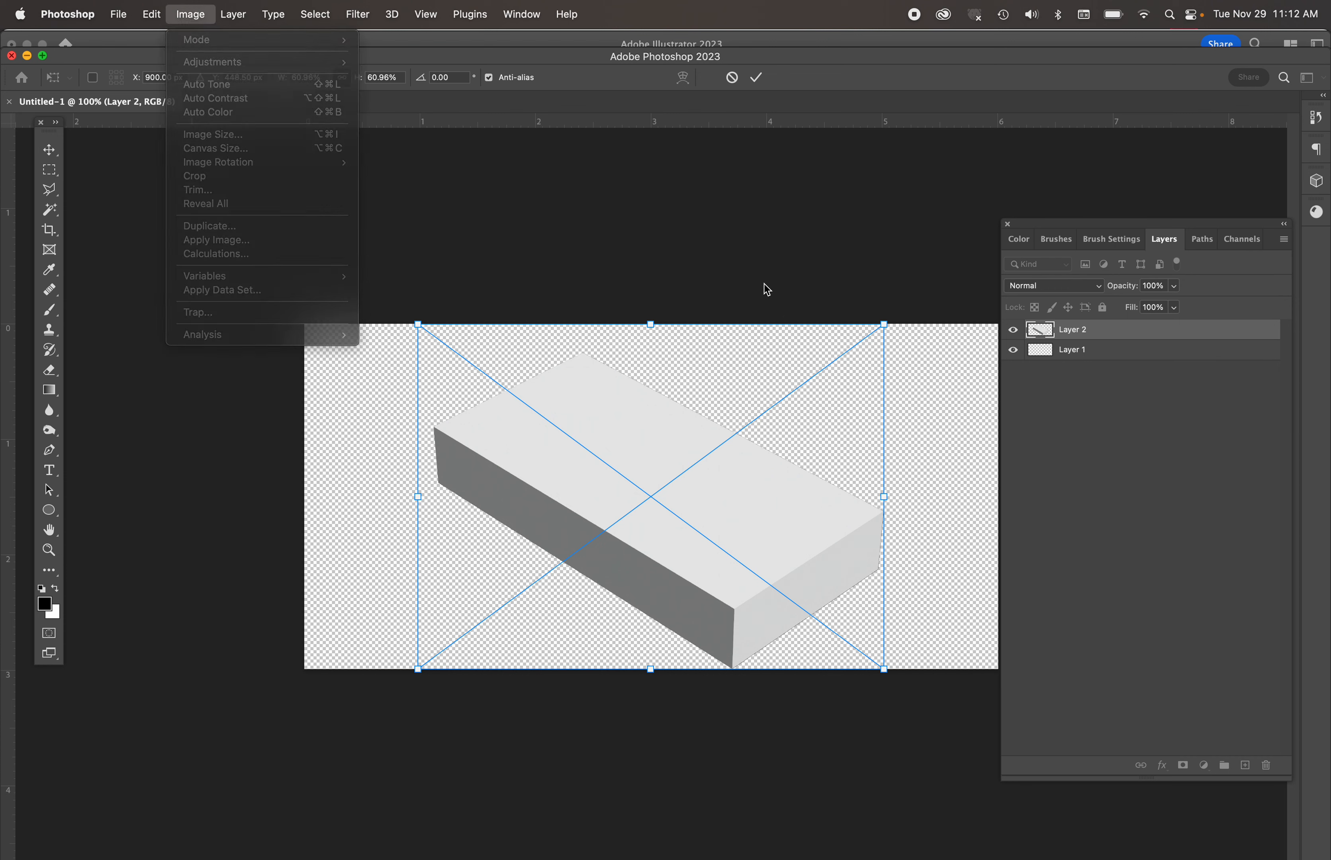
pyautogui.press('Return')
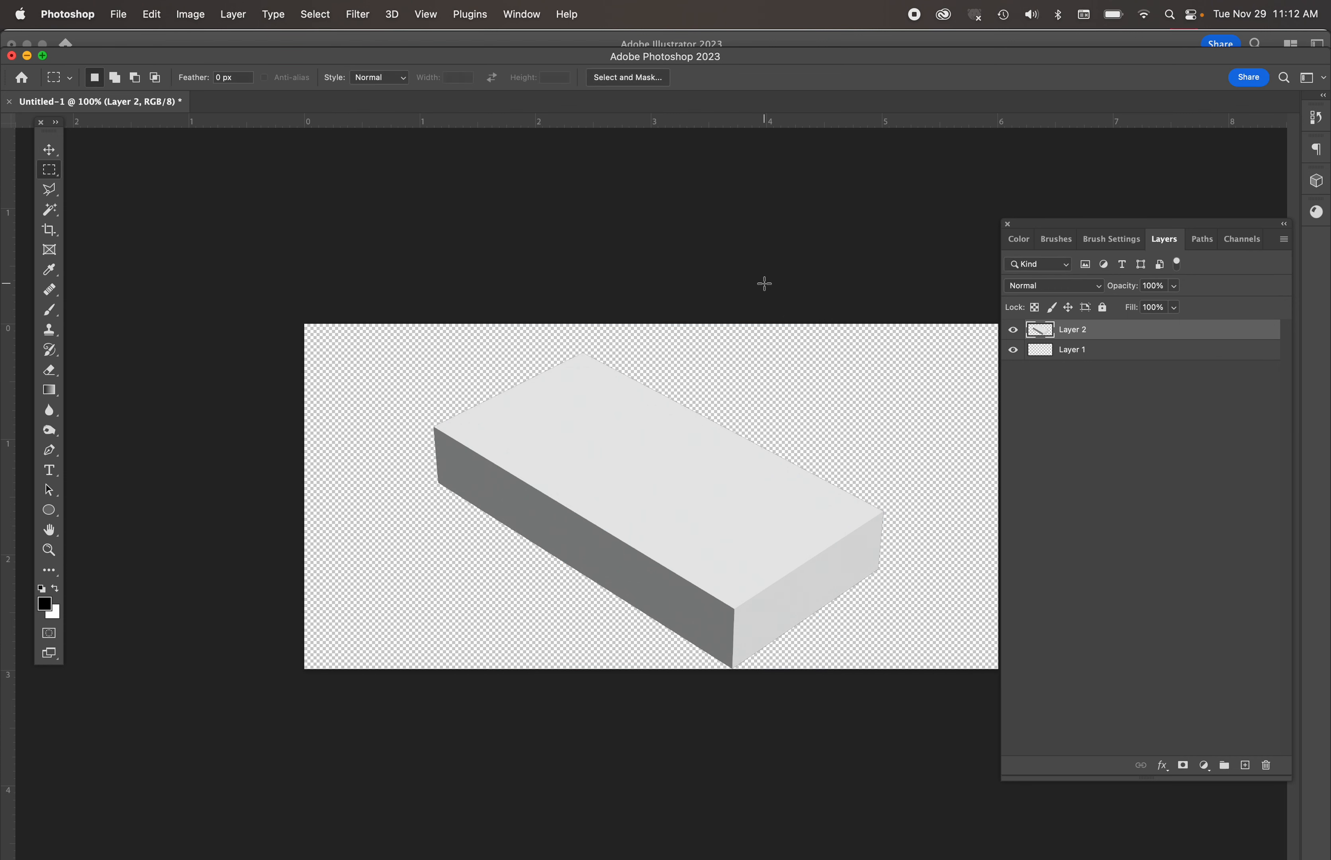
# Step: Set the canvas height to 4 inches
pyautogui.click(198, 16)
pyautogui.click(211, 149)
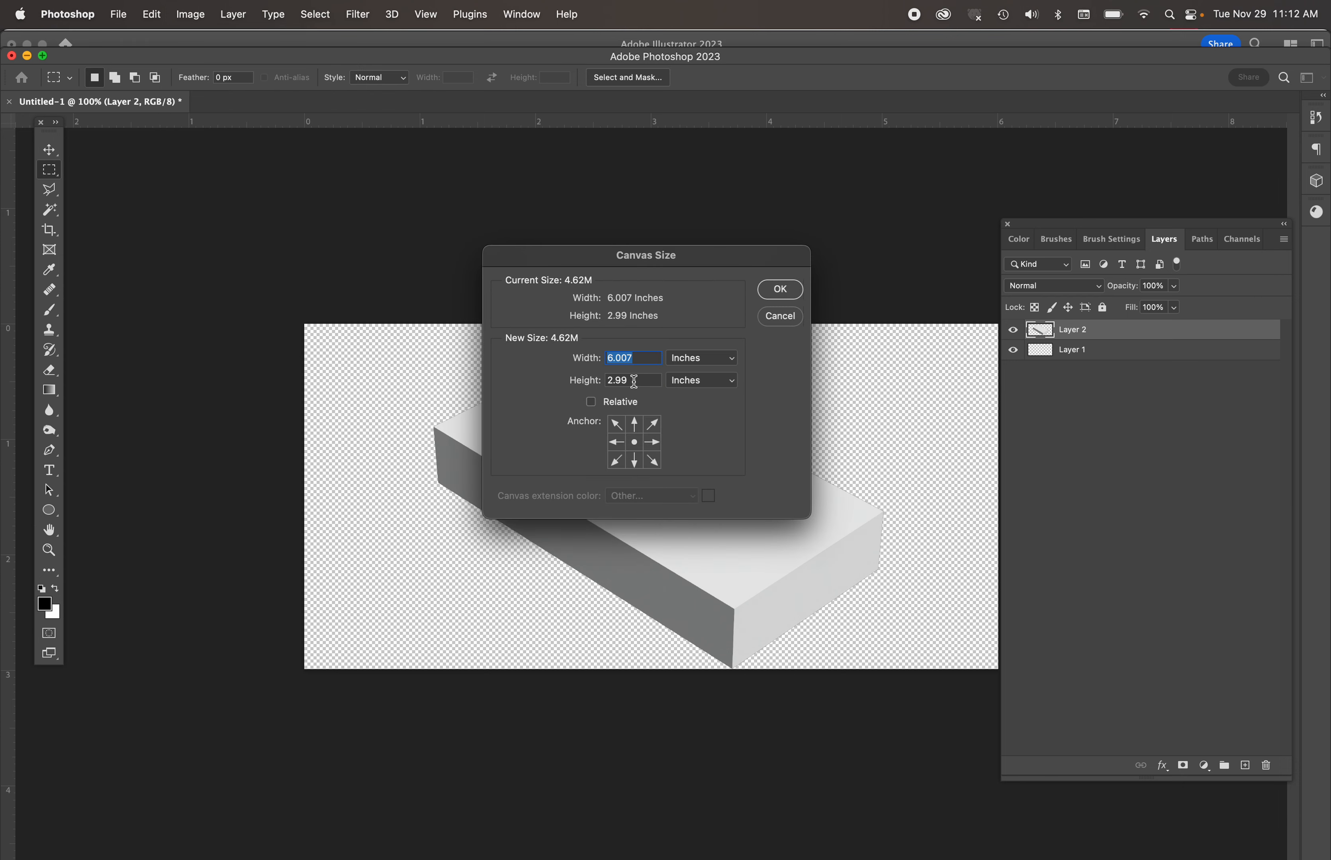
pyautogui.press('Tab')
pyautogui.write('4')
pyautogui.press('Return')
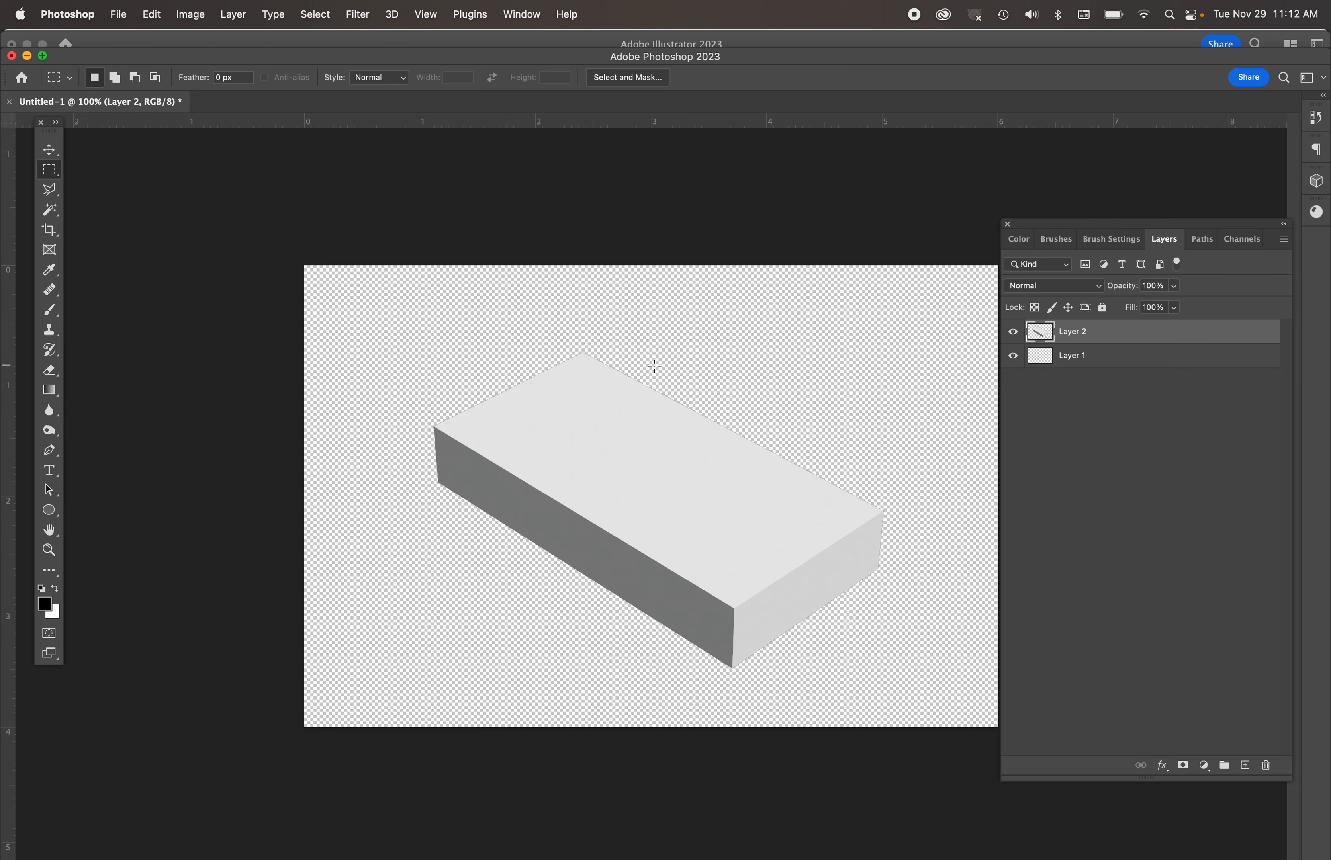
# Step: Open P3 Demo Final.pdf from the P3 Packaging folder, importing its page in RGB Color at 300 pixels/inch
pyautogui.press('super+o')
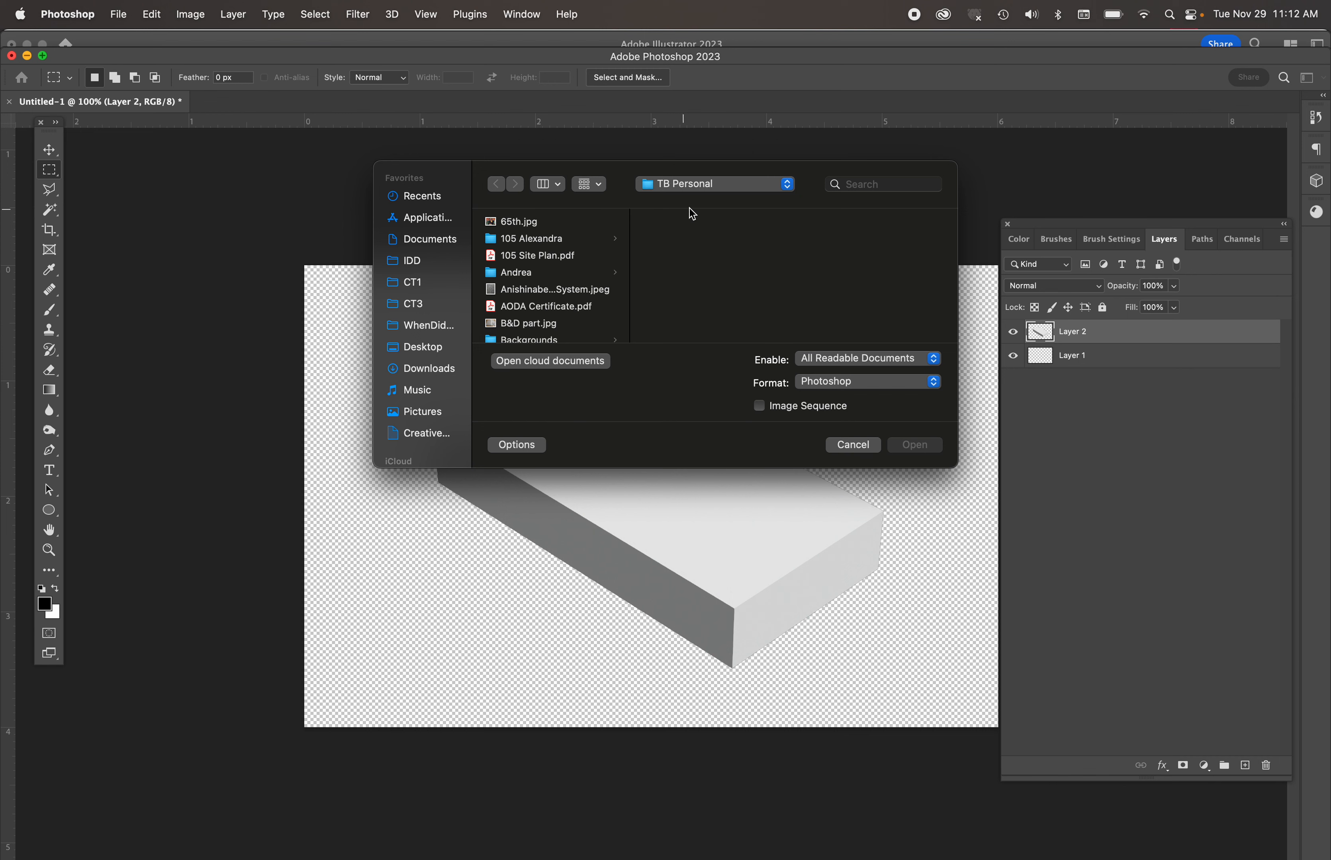
pyautogui.click(724, 186)
pyautogui.click(709, 313)
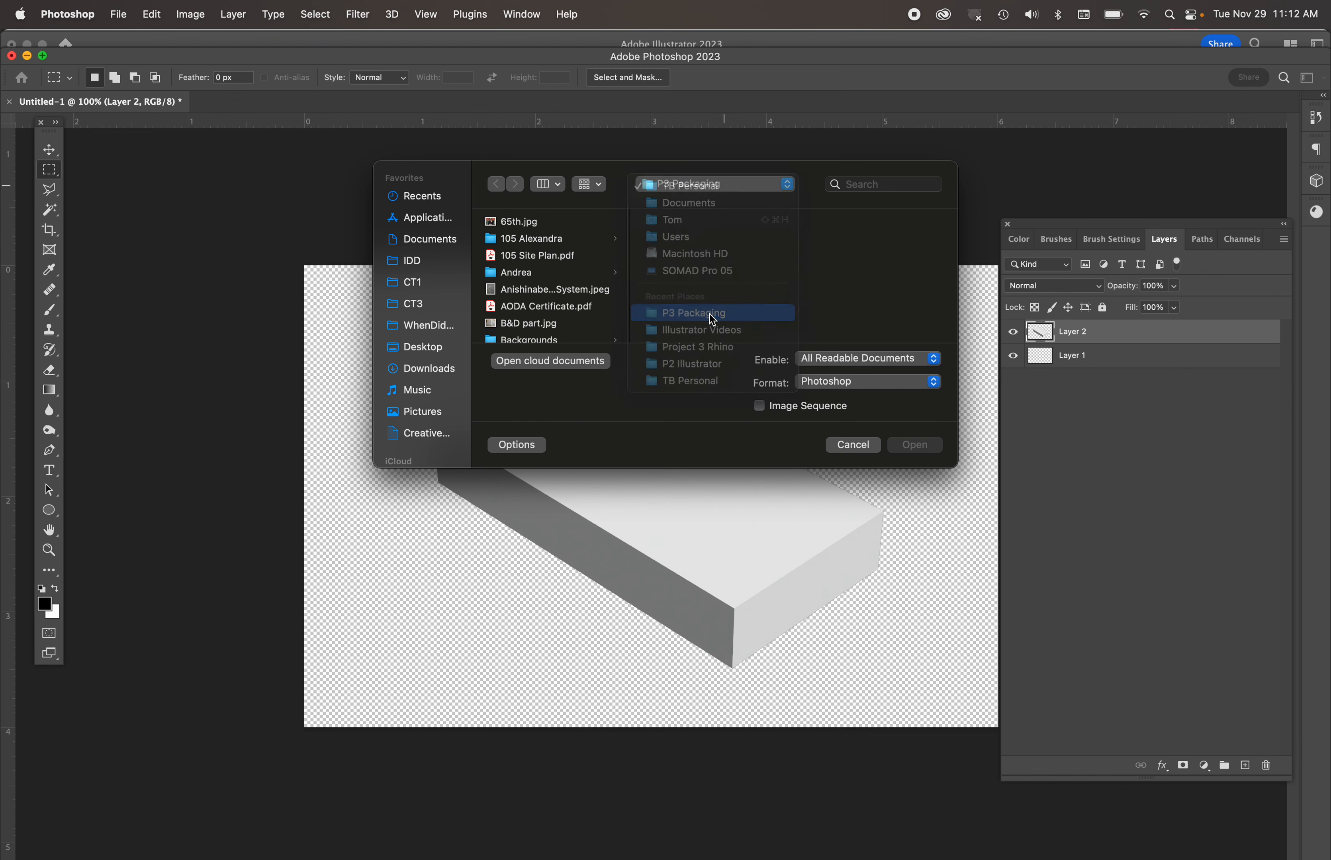
pyautogui.scroll(-10, 711, 319)
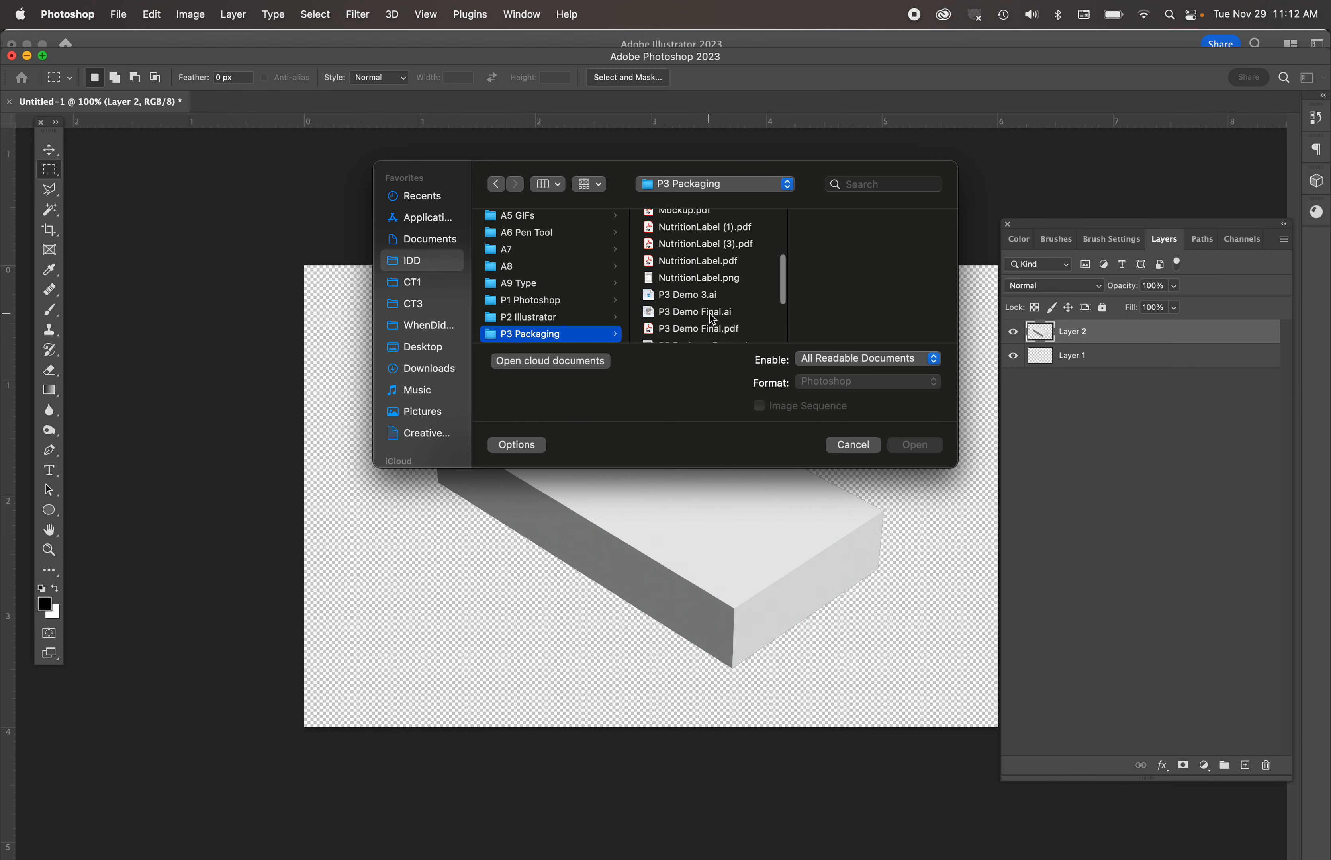
pyautogui.click(730, 274)
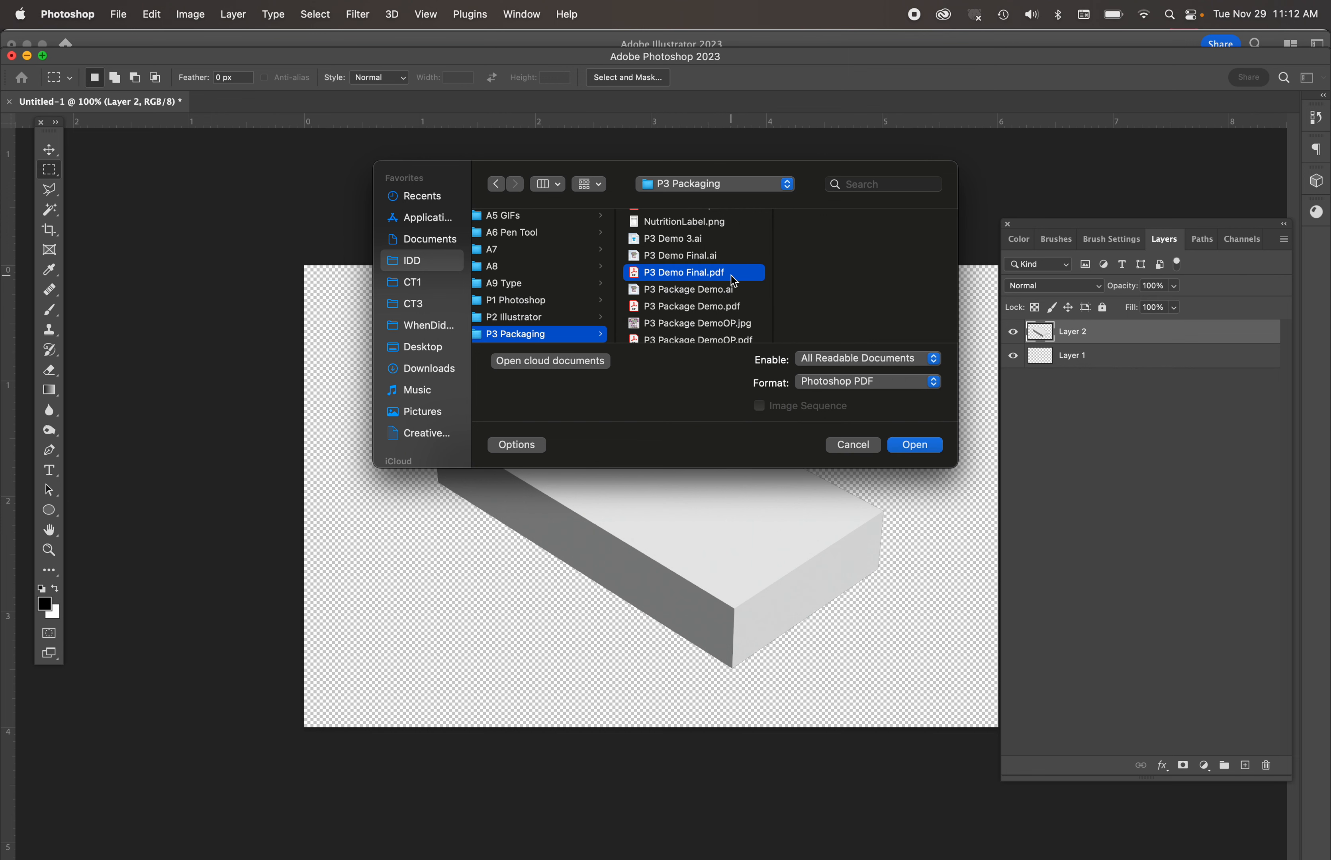
pyautogui.click(922, 445)
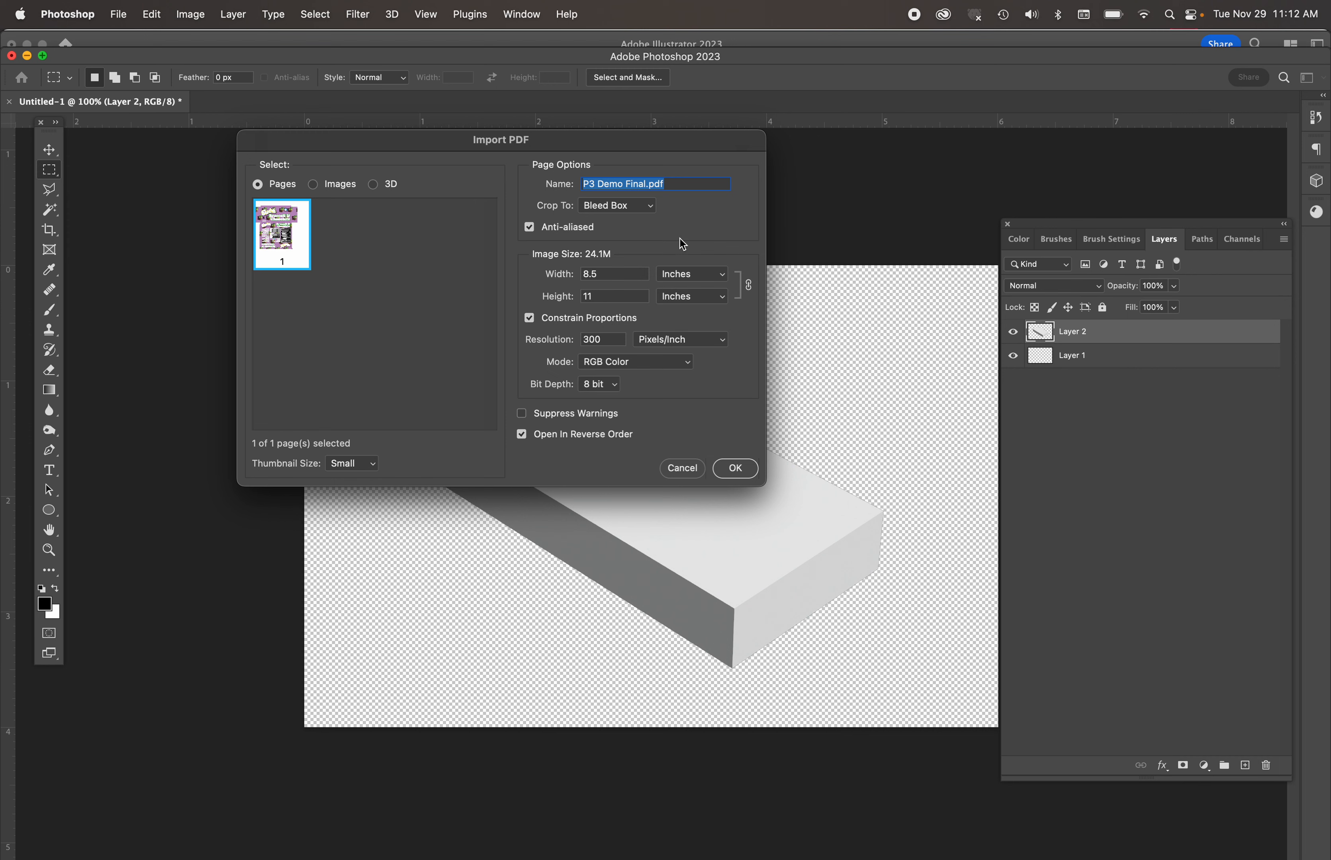
pyautogui.click(643, 363)
pyautogui.click(644, 362)
pyautogui.click(750, 467)
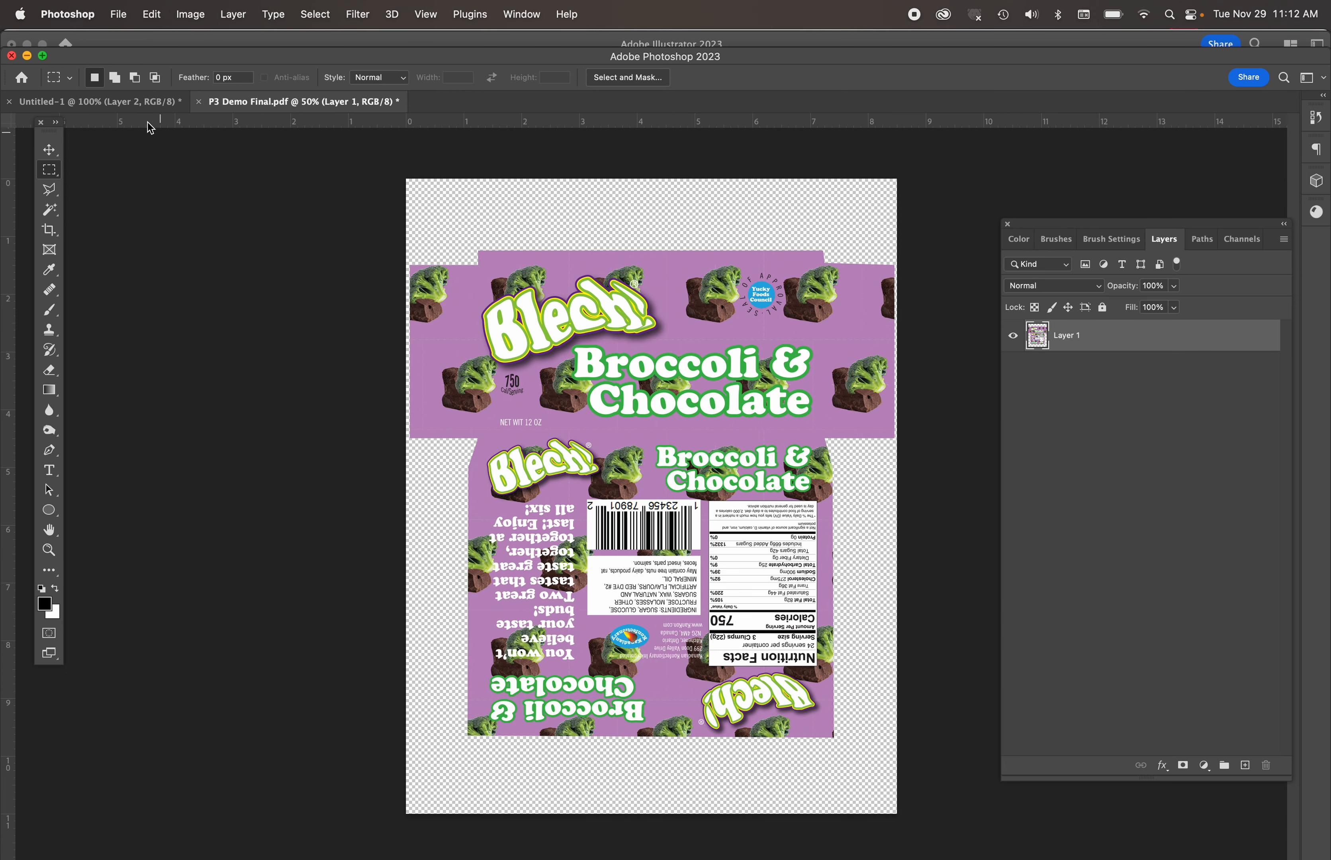
# Step: Copy the large front panel of the package artwork with a rectangular selection and paste it into the box document
pyautogui.click(130, 106)
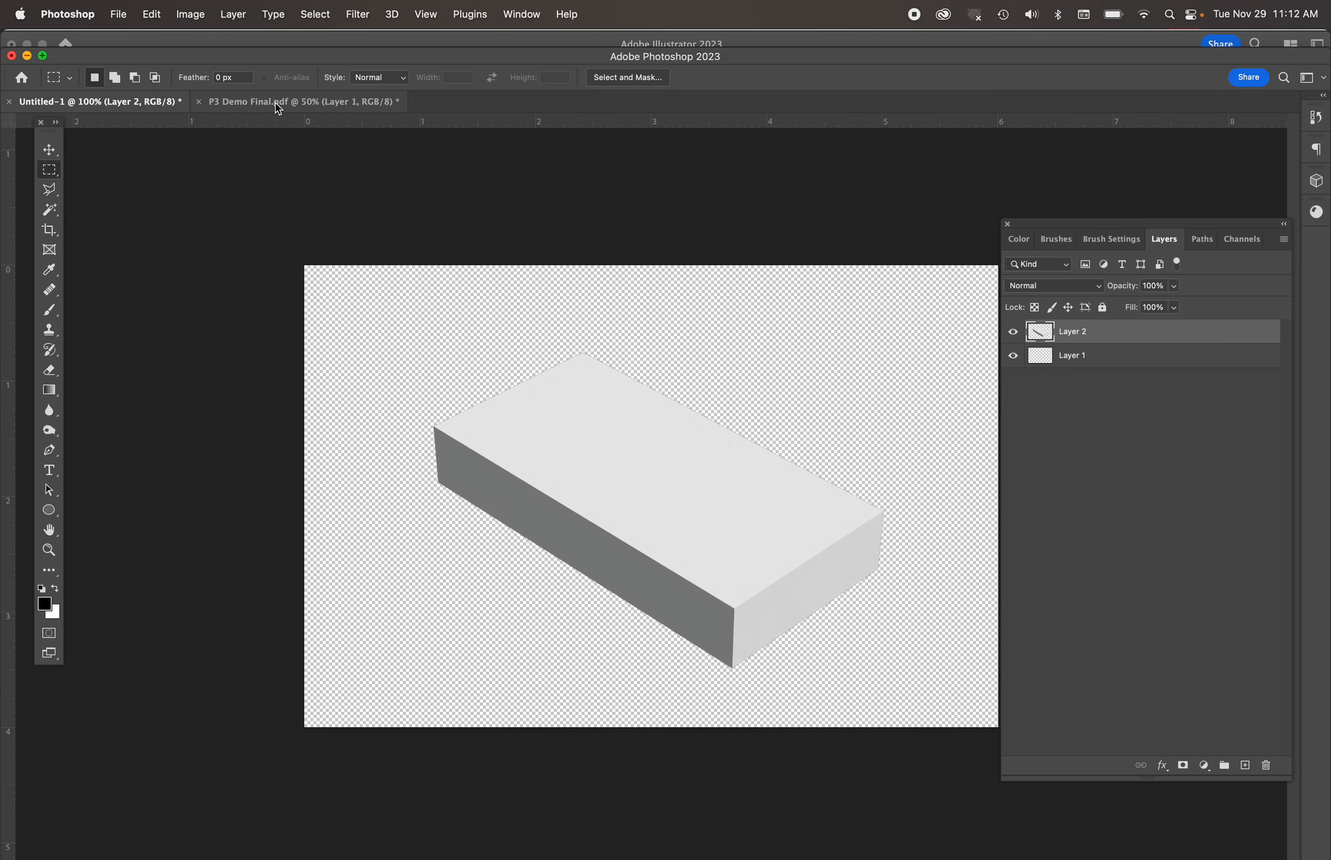
pyautogui.click(287, 102)
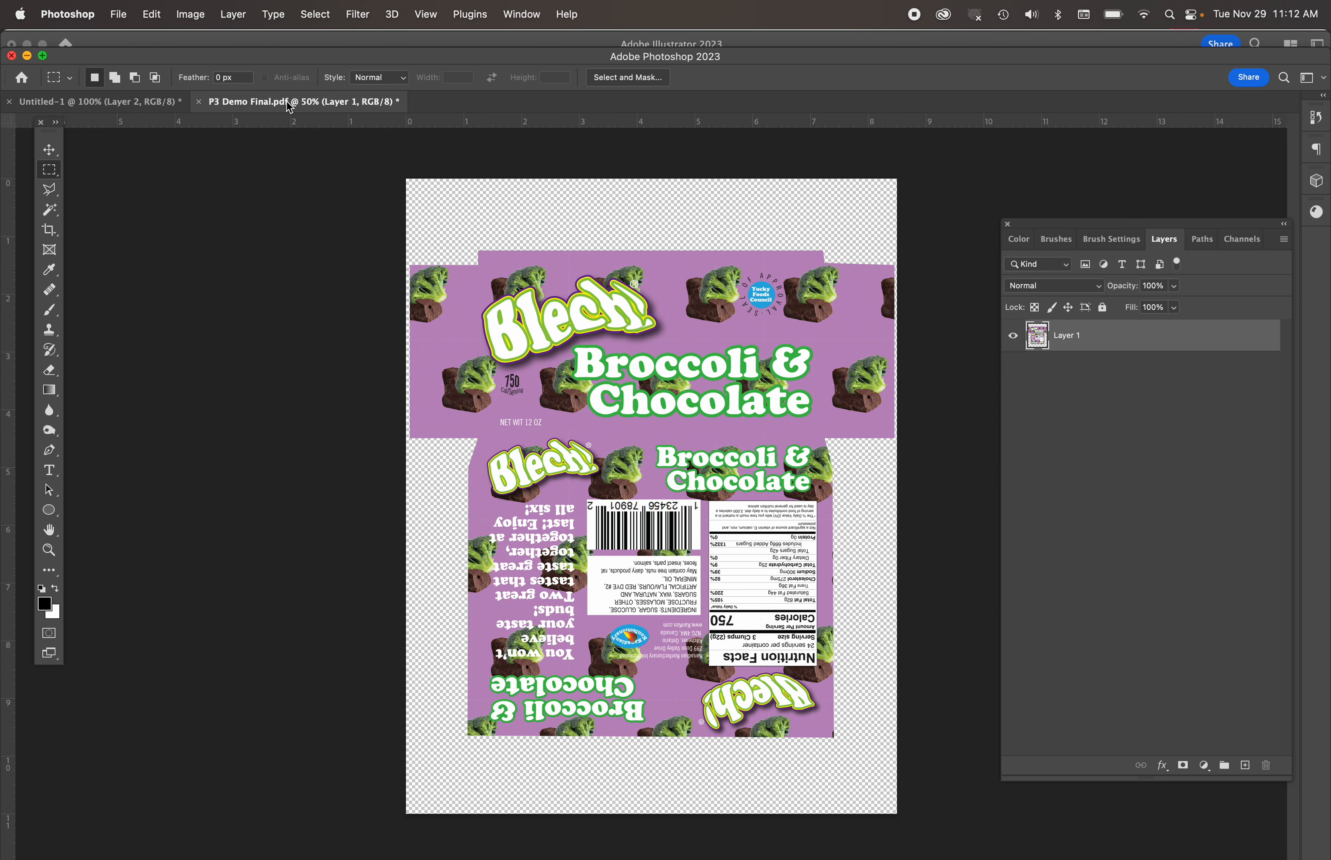
pyautogui.click(161, 102)
pyautogui.click(297, 99)
pyautogui.moveTo(479, 266); pyautogui.dragTo(825, 440)
pyautogui.press('super+c')
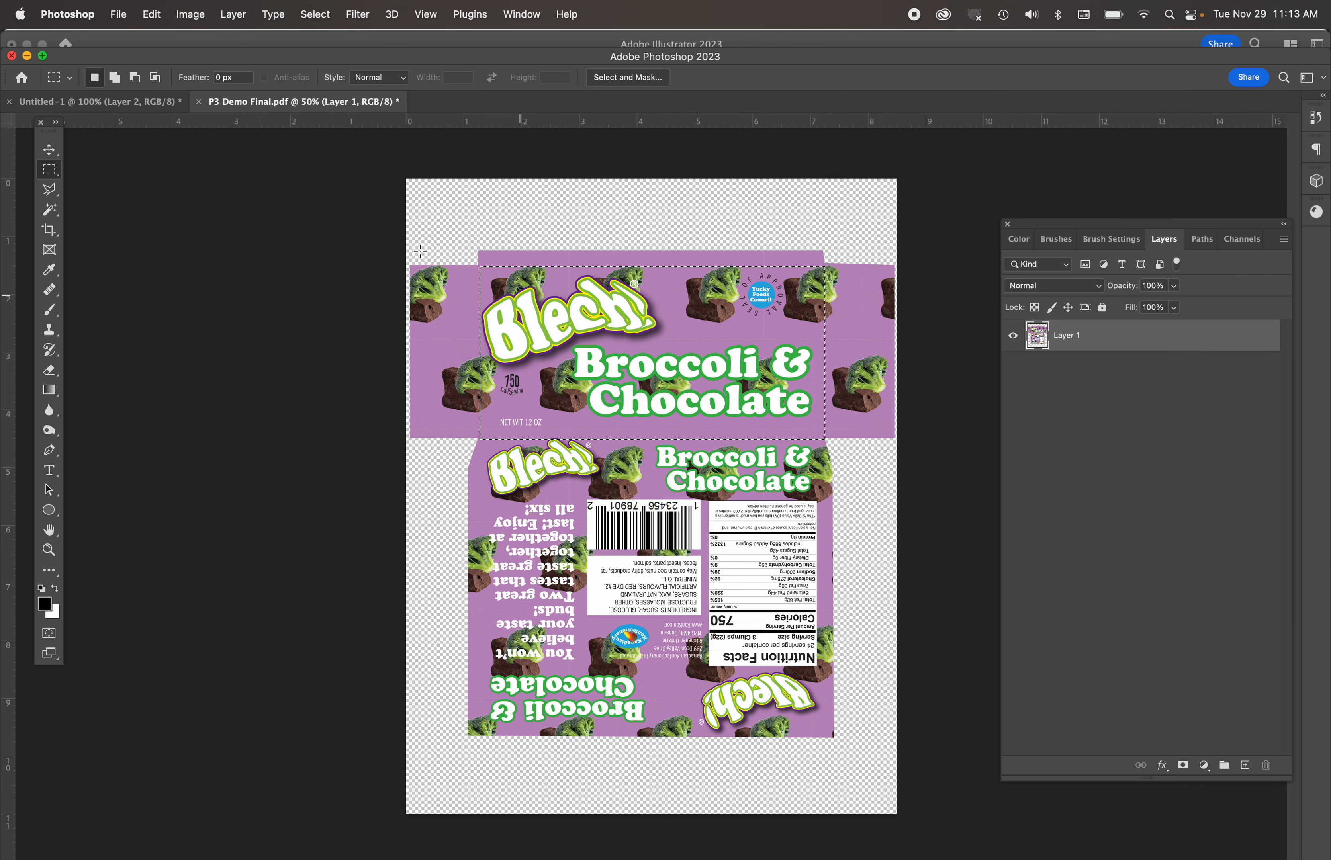
pyautogui.click(148, 102)
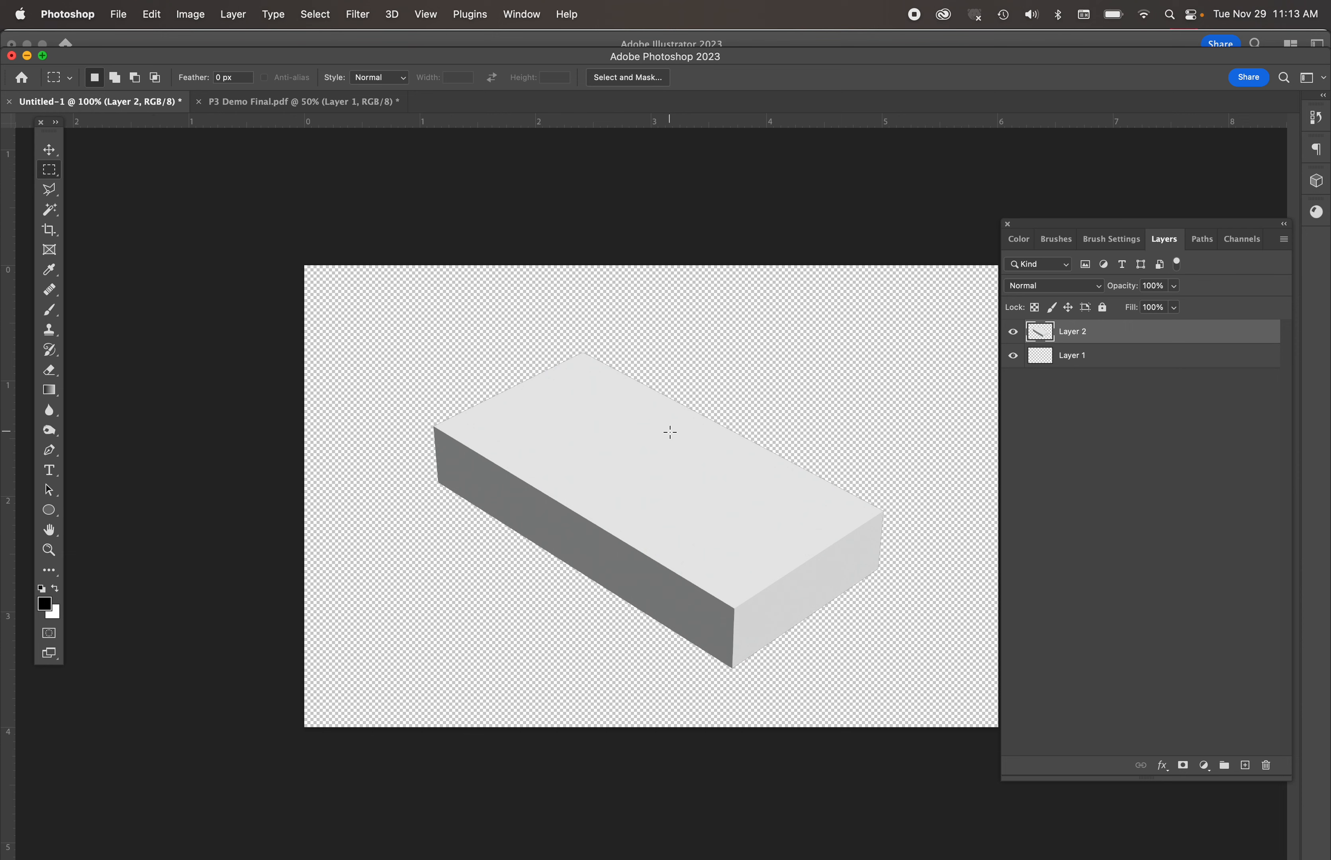
pyautogui.press('super+v')
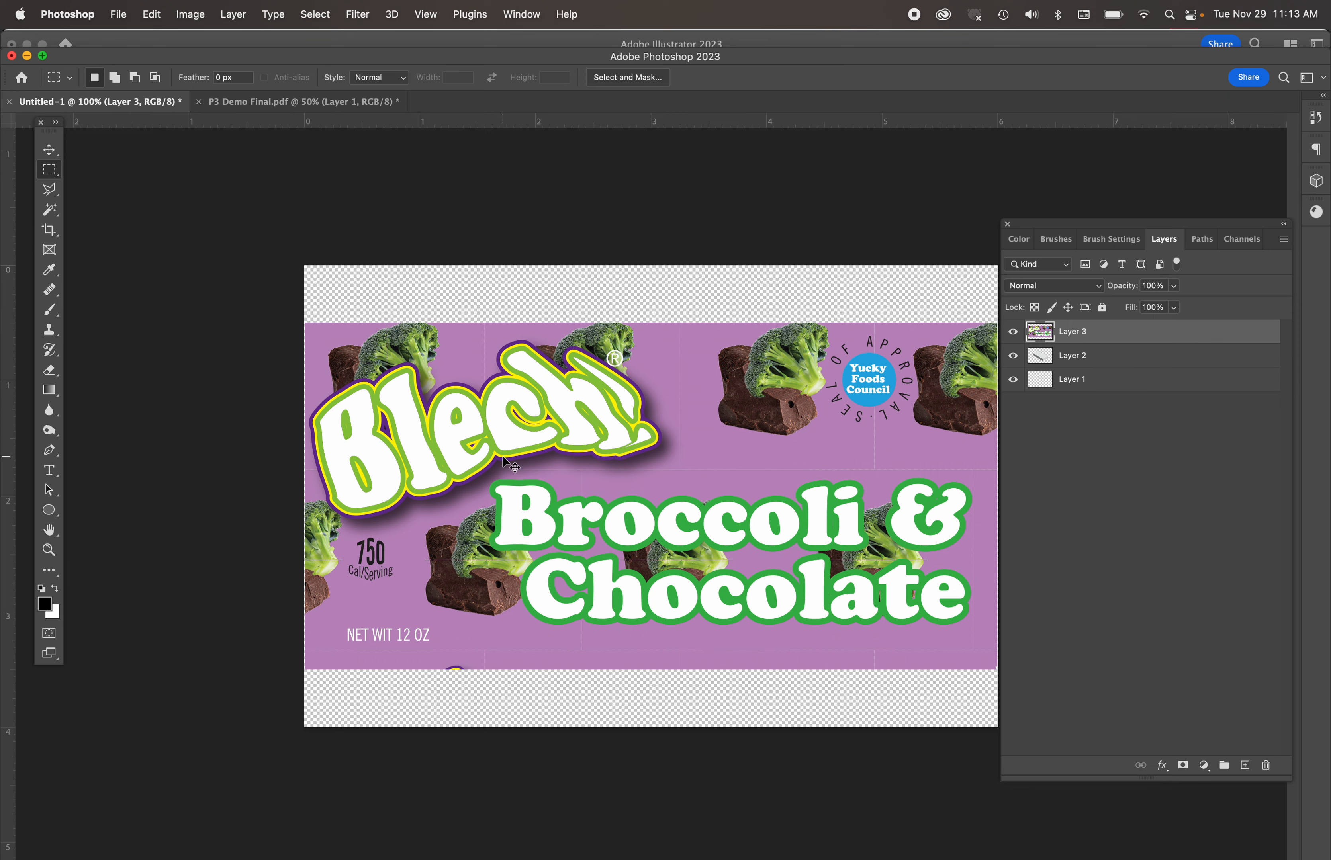
# Step: Scale the pasted front panel to about 57% and align its upper-left corner with the back corner of the box's top face
pyautogui.press('super+t')
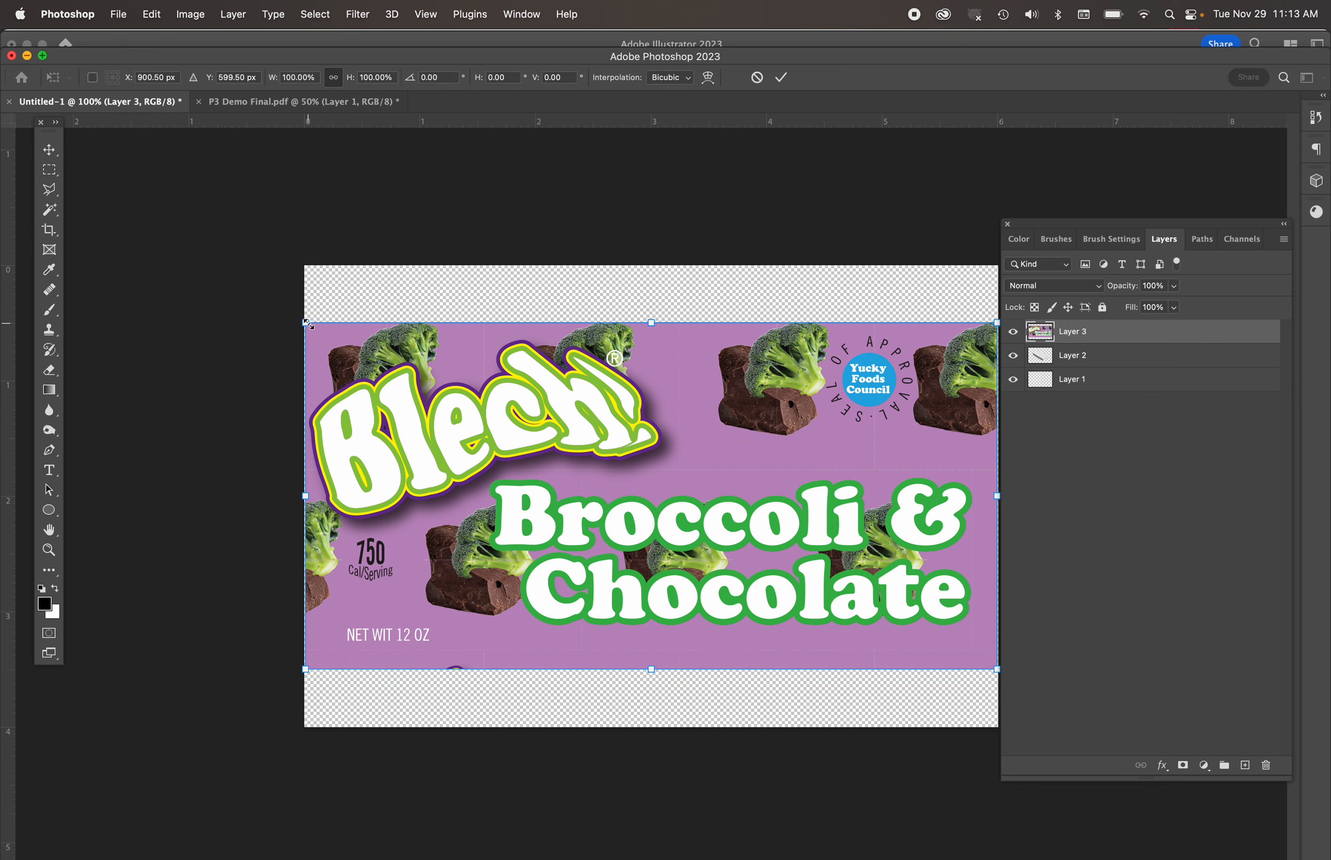
pyautogui.moveTo(305, 326); pyautogui.dragTo(603, 476)
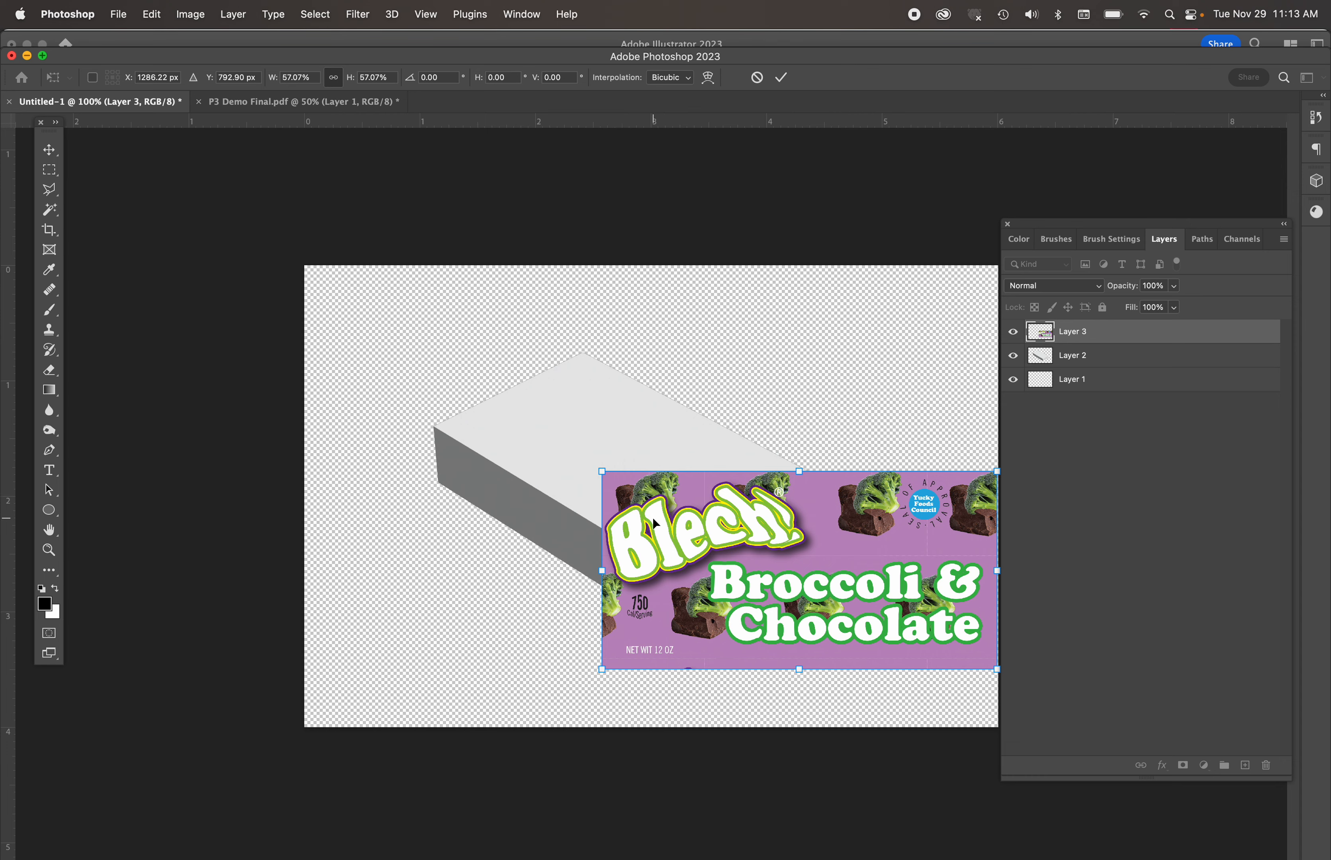
pyautogui.moveTo(655, 523); pyautogui.dragTo(636, 403)
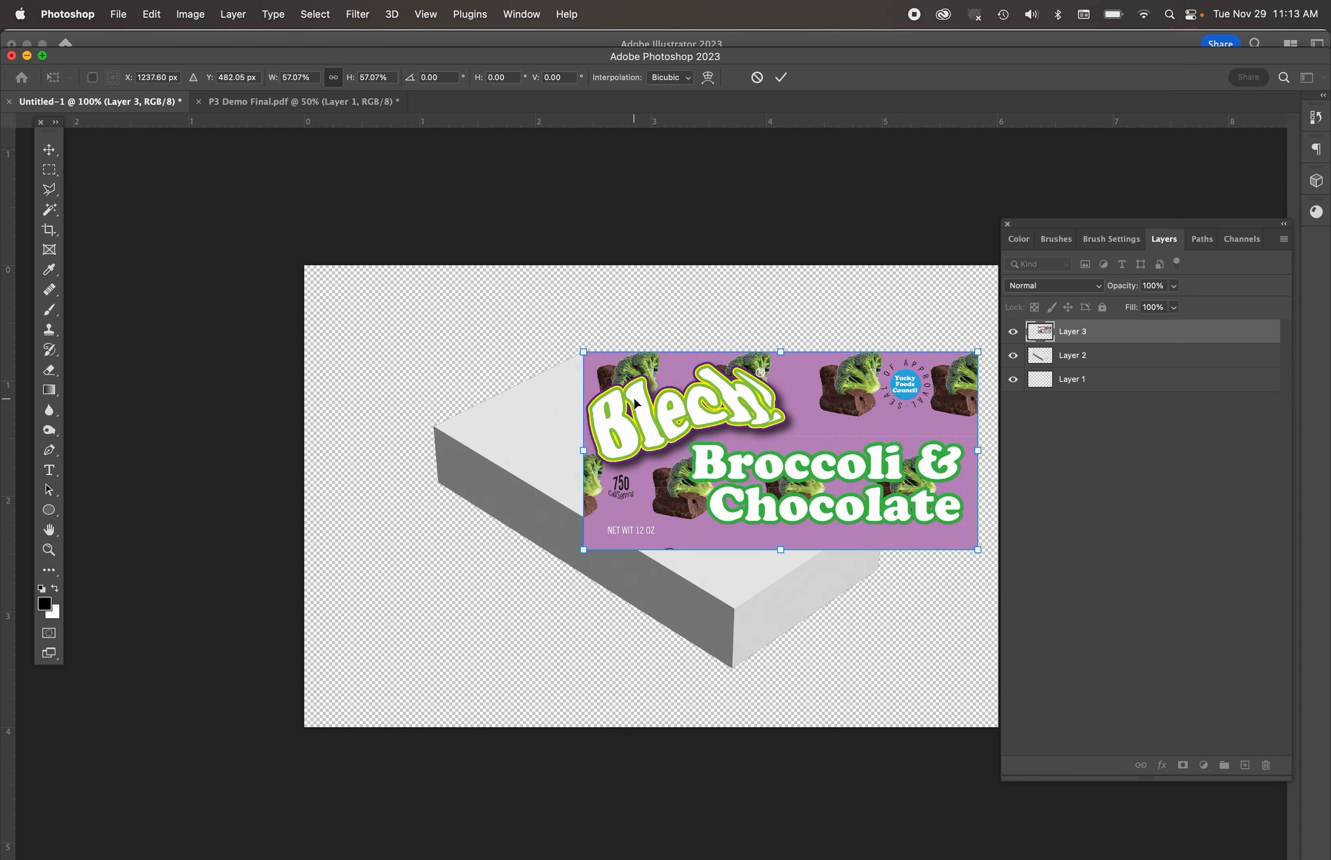
# Step: Distort the front panel's remaining corners to fit the box's top face and set its layer's blend mode to Multiply
pyautogui.click(158, 14)
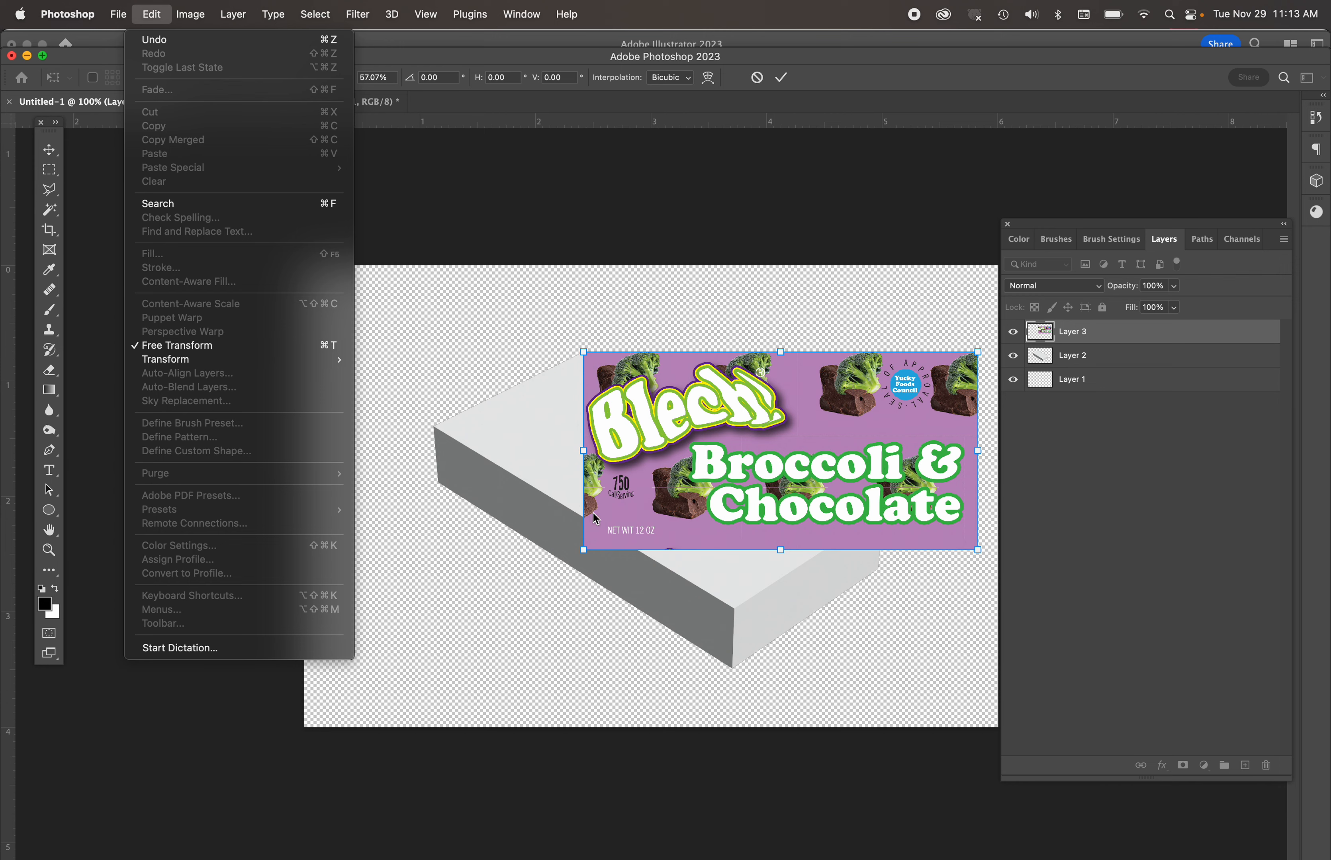
pyautogui.click(583, 552)
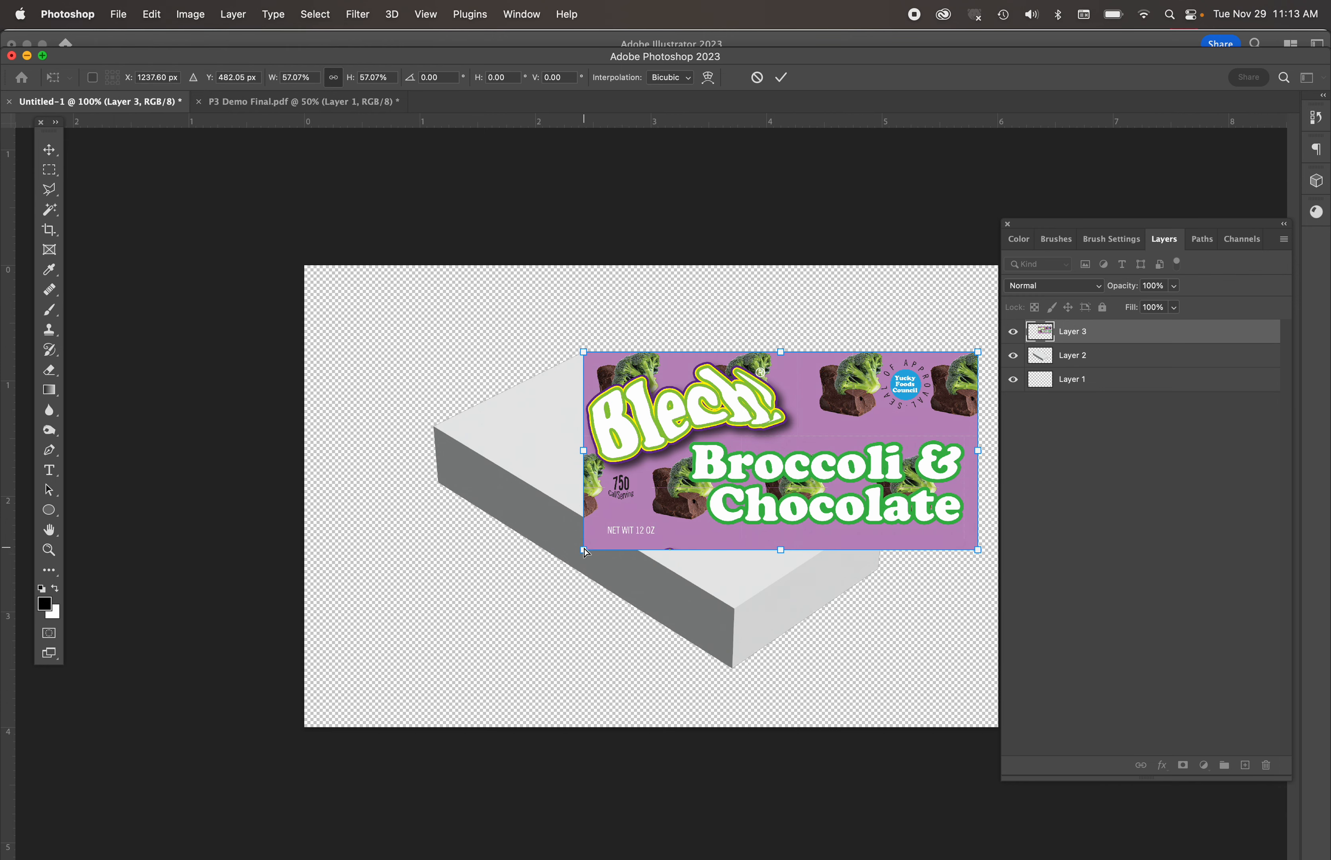
pyautogui.moveTo(584, 552); pyautogui.dragTo(435, 427)
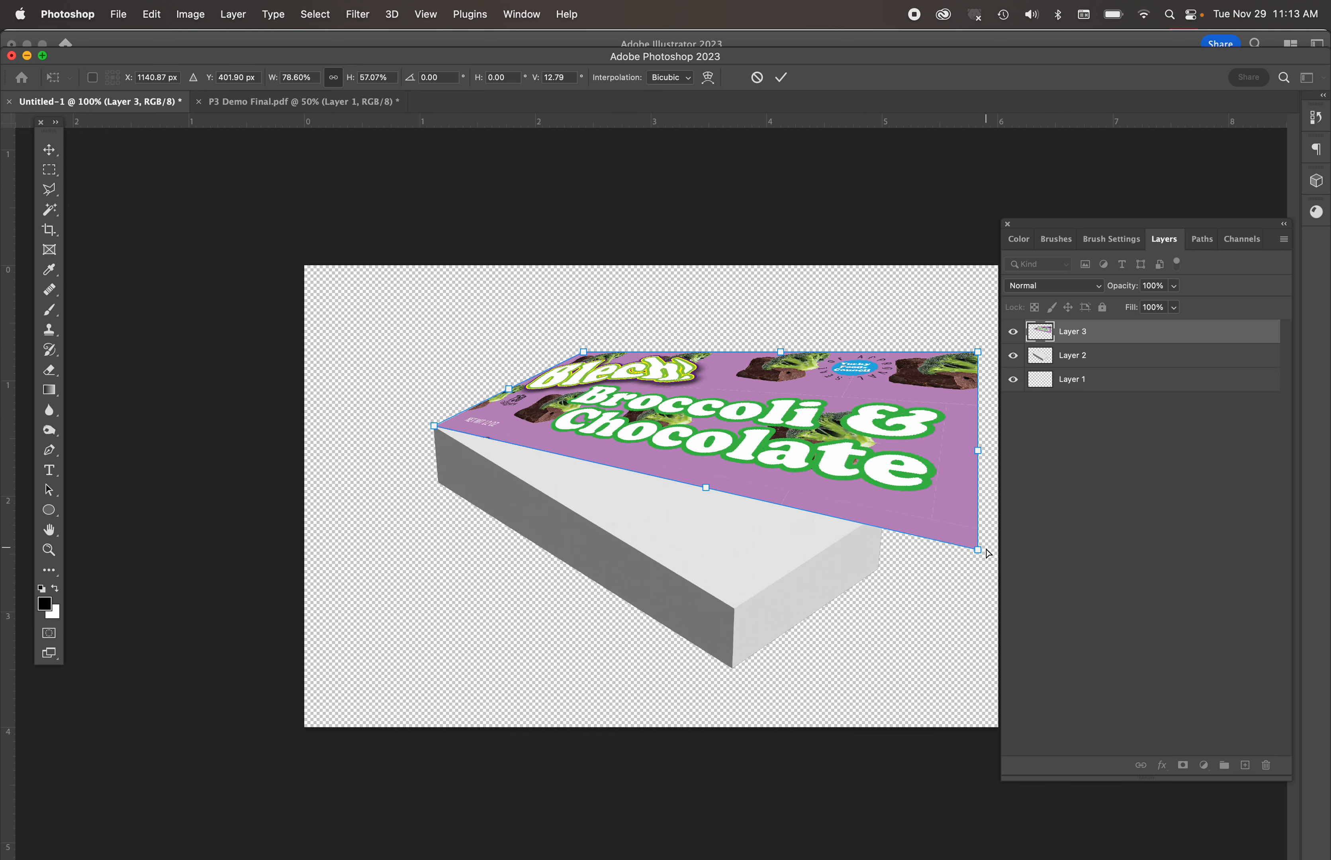
pyautogui.moveTo(978, 550); pyautogui.dragTo(735, 610)
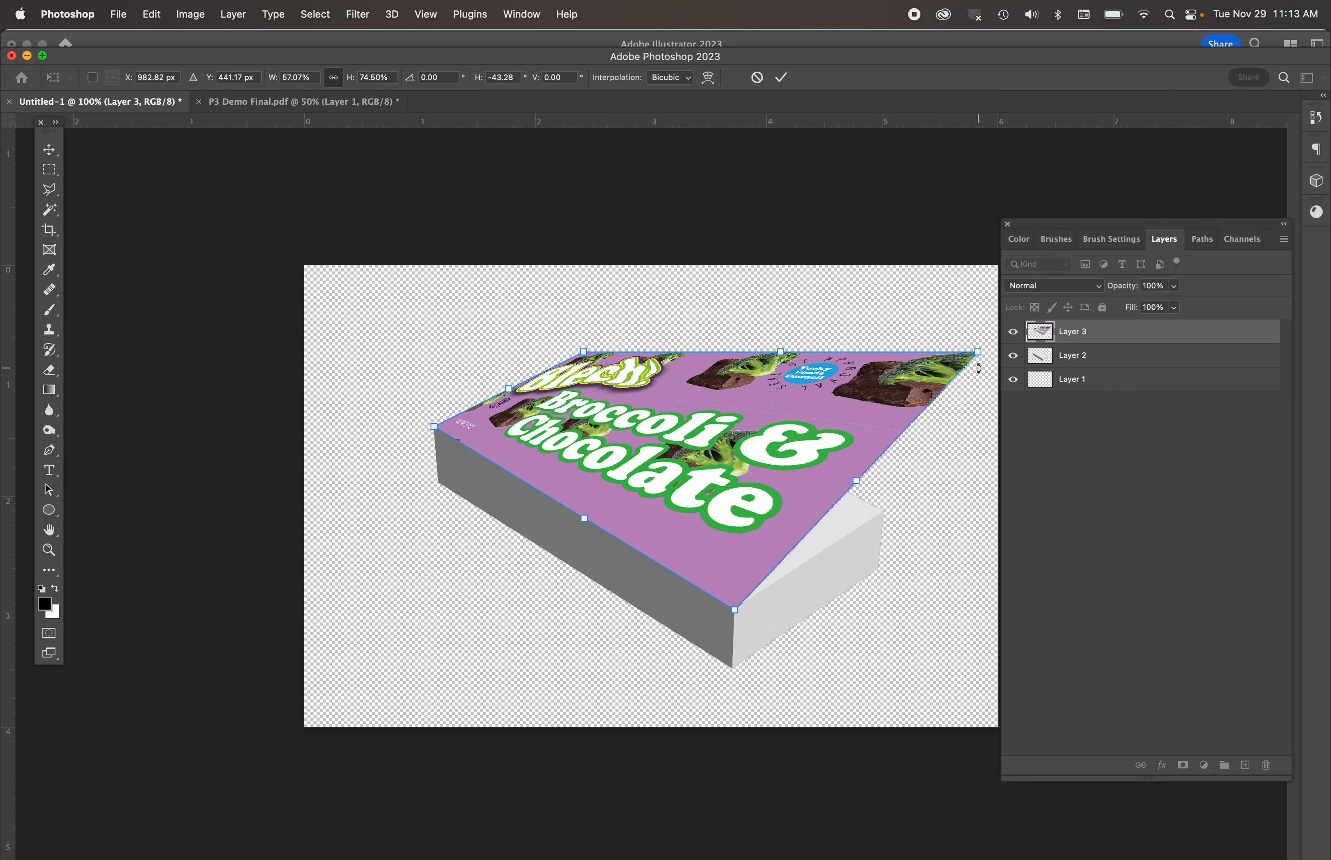
pyautogui.moveTo(977, 354); pyautogui.dragTo(883, 513)
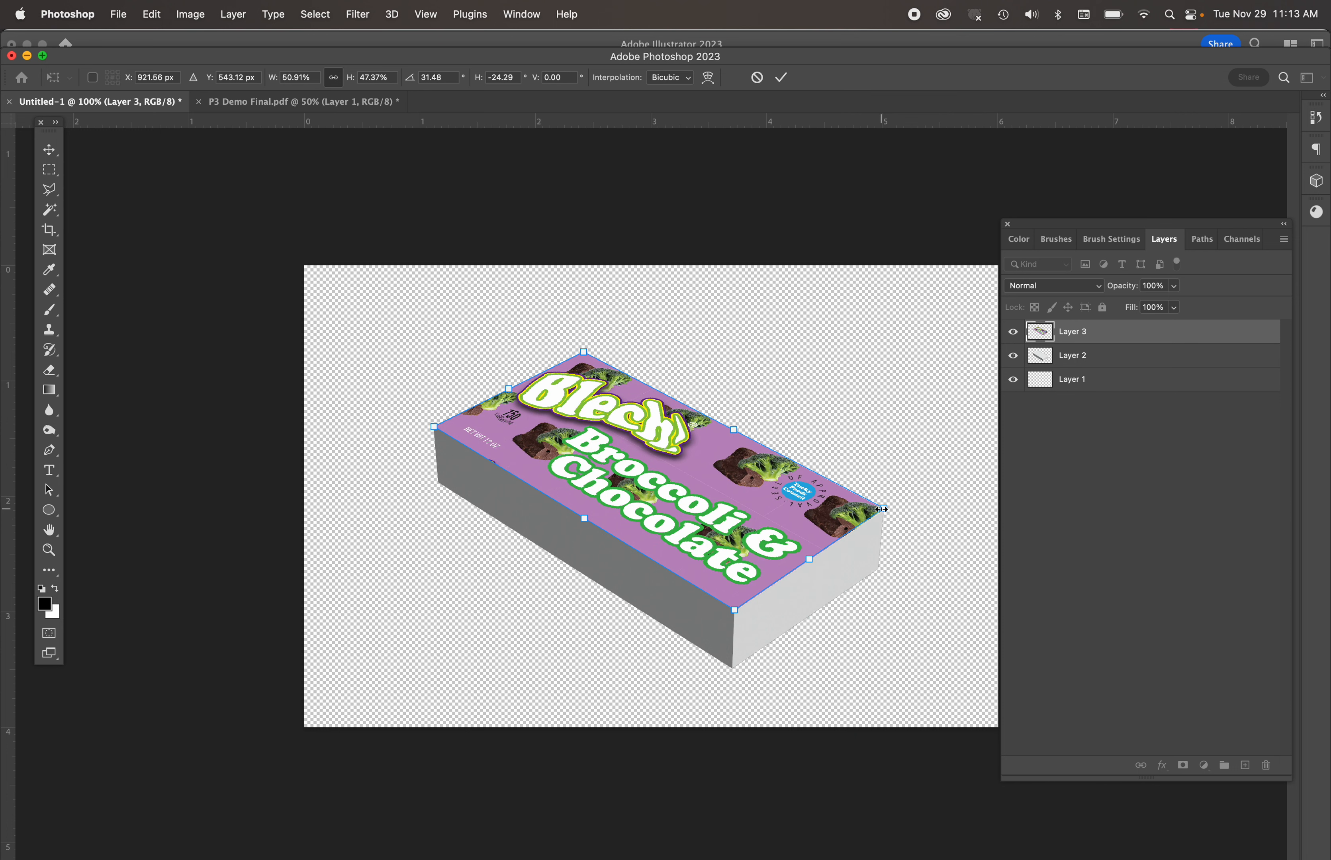
pyautogui.click(1063, 288)
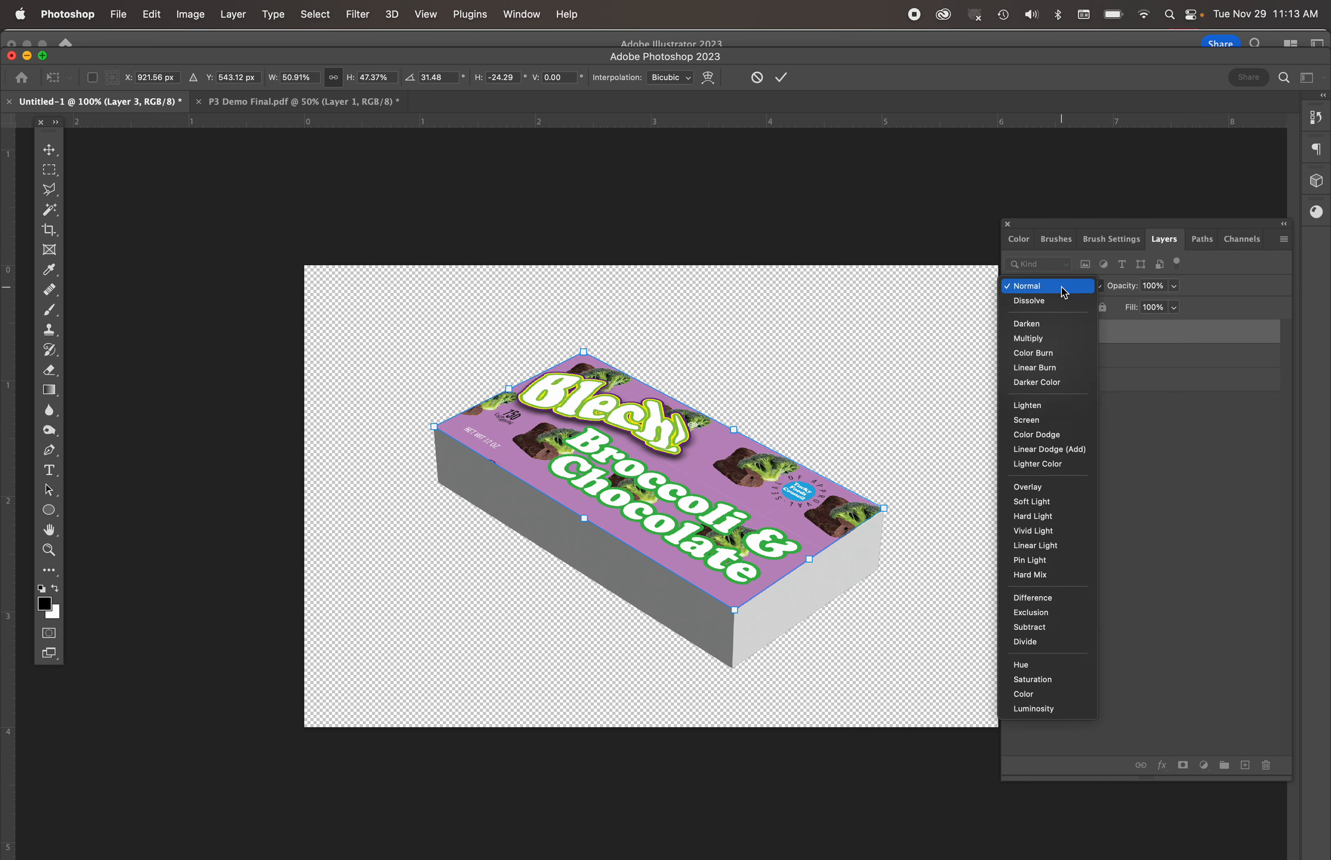
pyautogui.click(1047, 339)
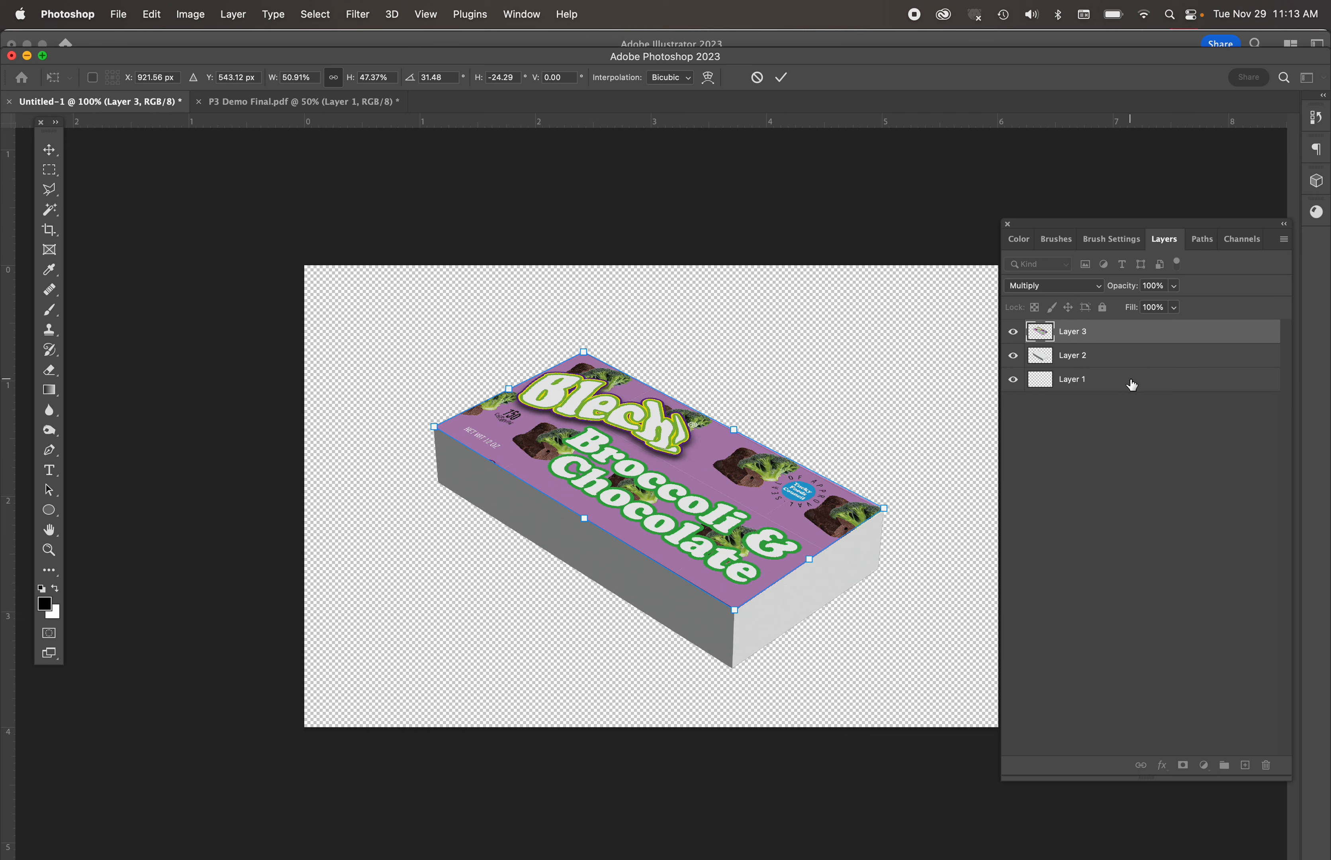
# Step: Brighten the midtones of the box on Layer 2 with a Levels adjustment
pyautogui.click(1117, 360)
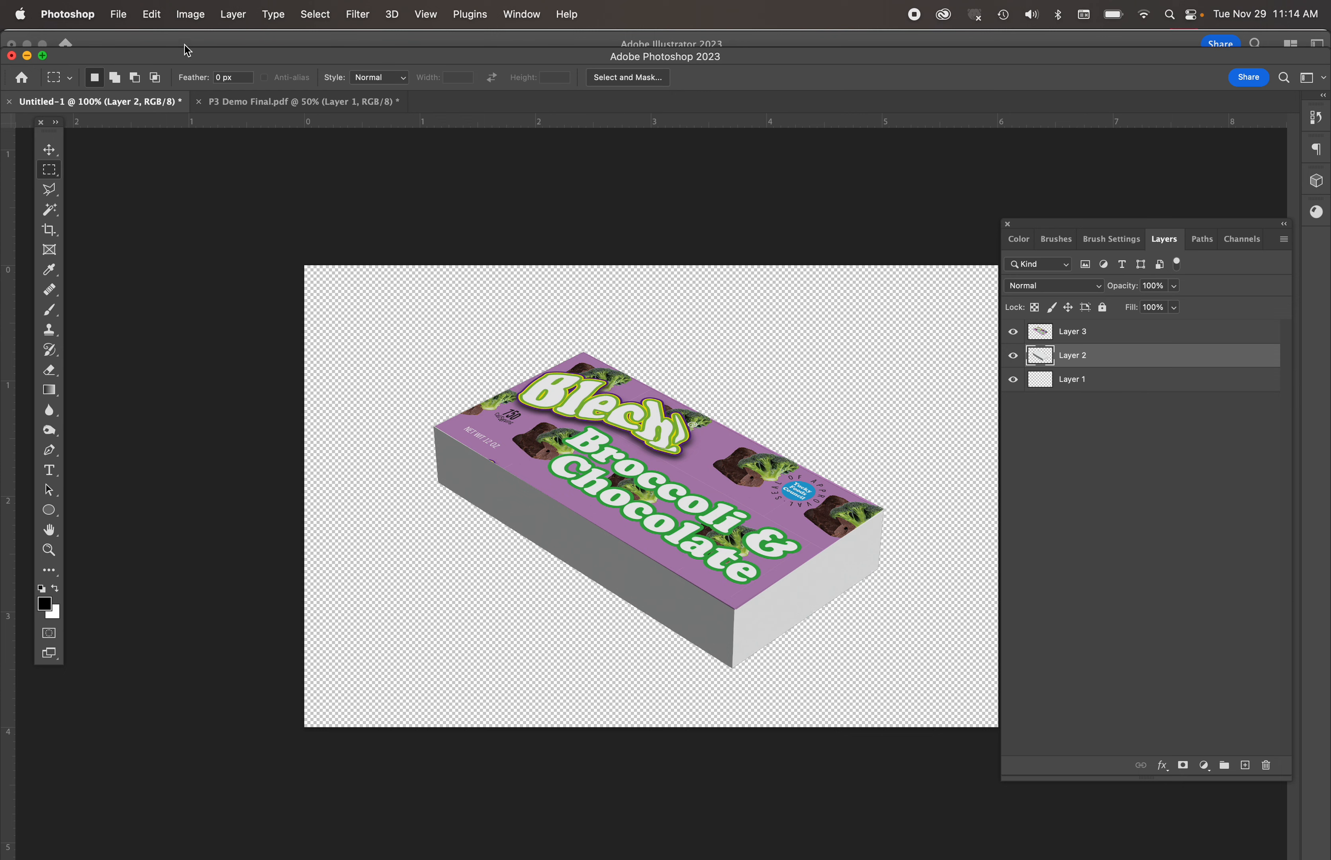
pyautogui.click(200, 14)
pyautogui.moveTo(204, 60)
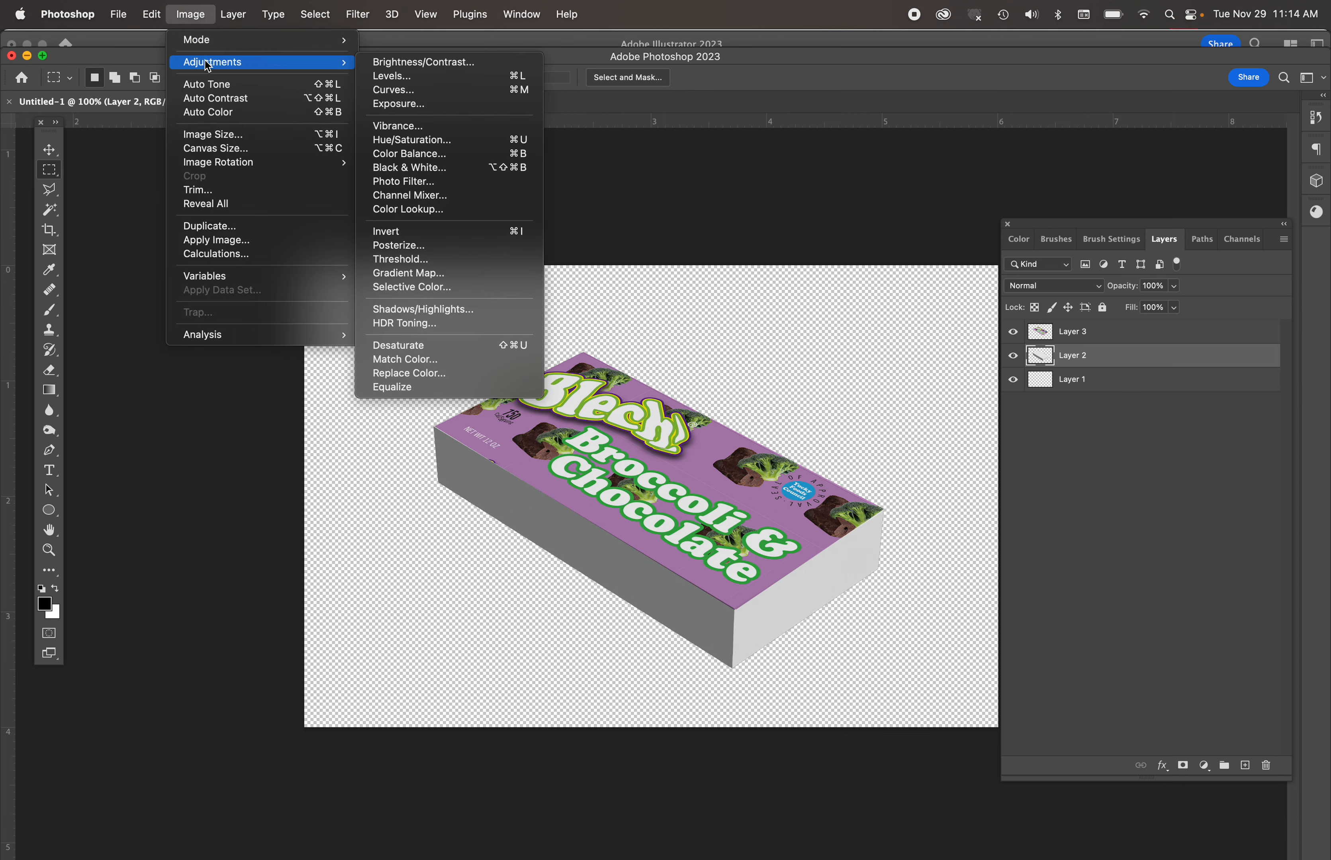
pyautogui.click(434, 77)
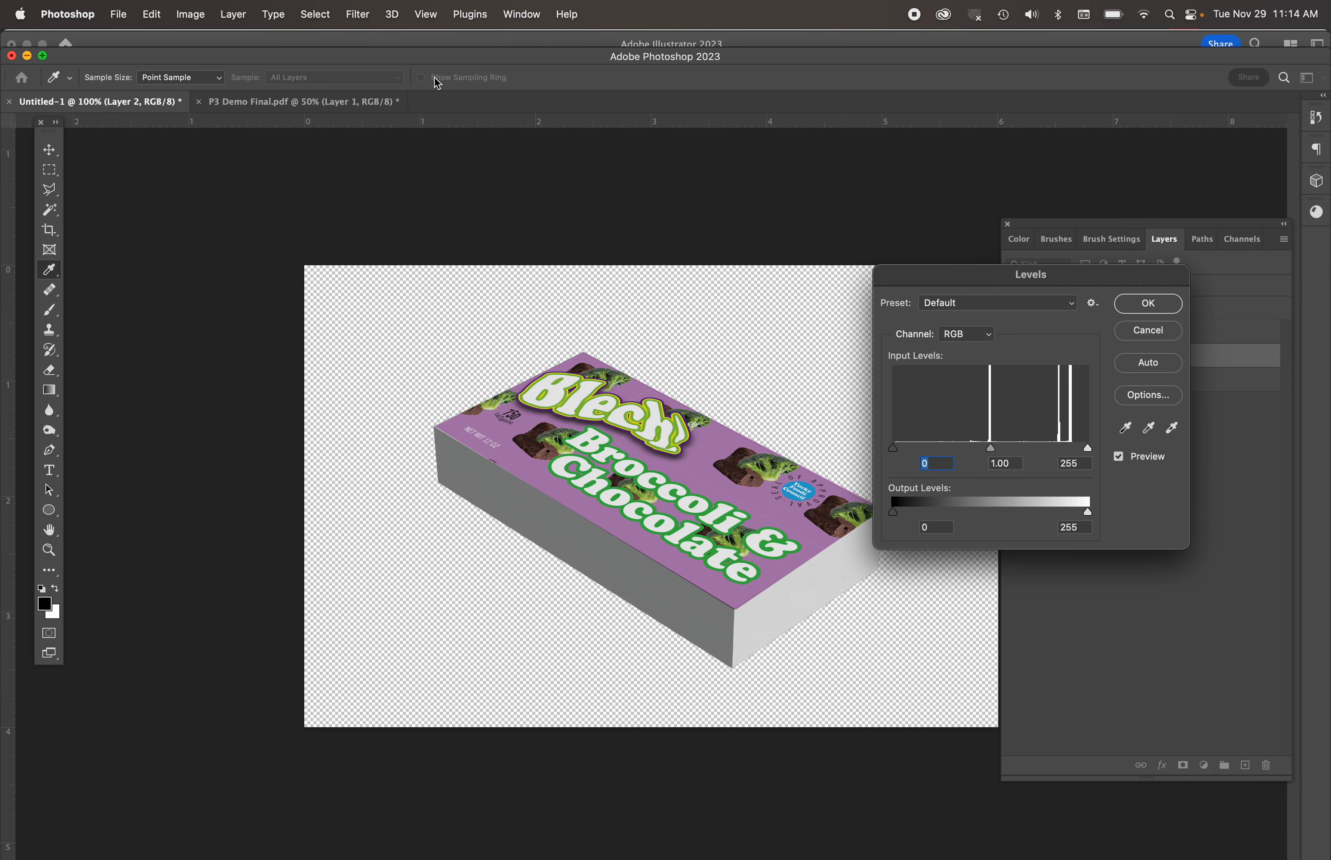
pyautogui.moveTo(991, 451)
pyautogui.mouseDown()
pyautogui.moveTo(962, 454)
pyautogui.moveTo(1025, 455)
pyautogui.moveTo(931, 461)
pyautogui.moveTo(1010, 454)
pyautogui.moveTo(966, 456)
pyautogui.mouseUp()
pyautogui.click(1163, 305)
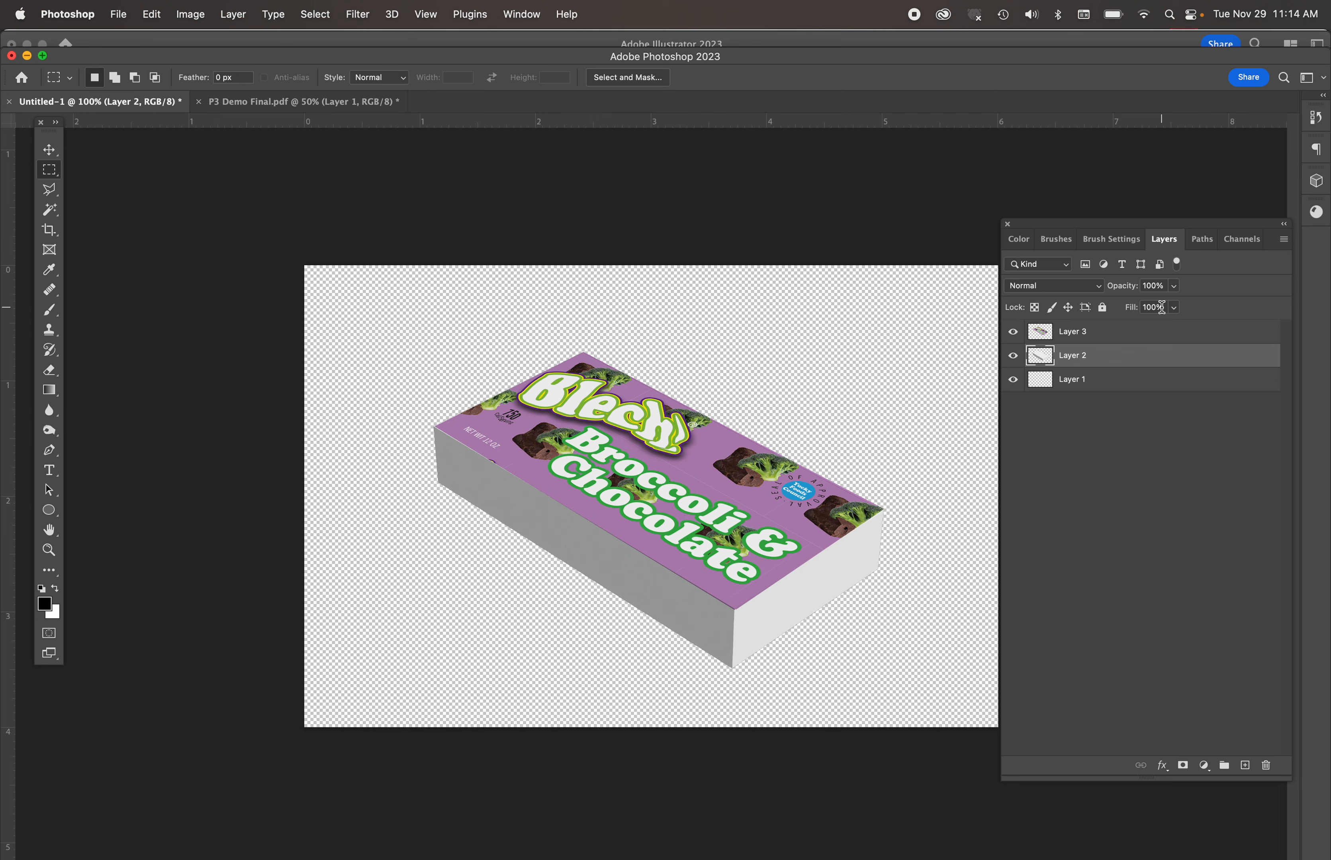